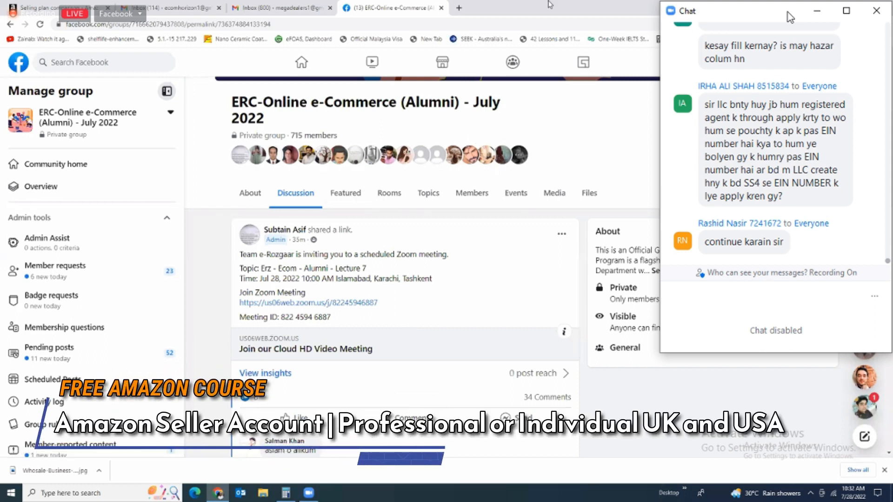
In a new tab, search Google for 'seller central' and open the Amazon Seller Central site.
{"action": "left_click", "coordinate": [457, 9]}
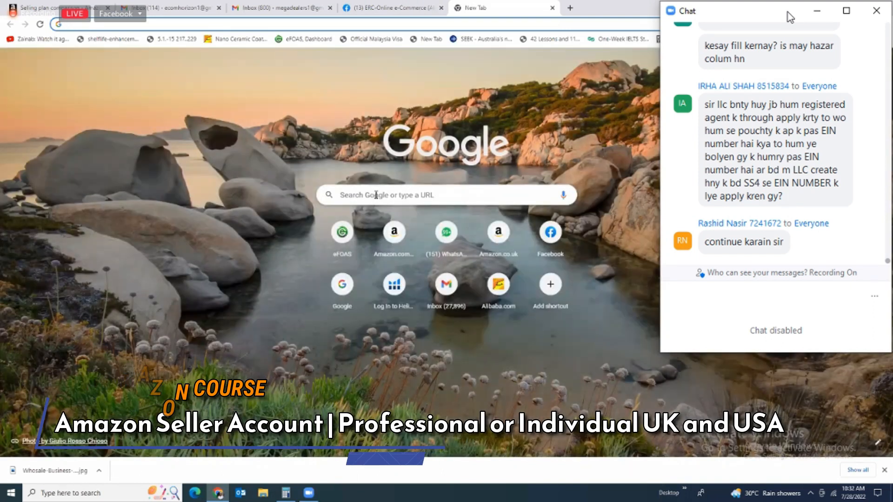
{"action": "left_click", "coordinate": [376, 195]}
{"action": "type", "text": "seller central"}
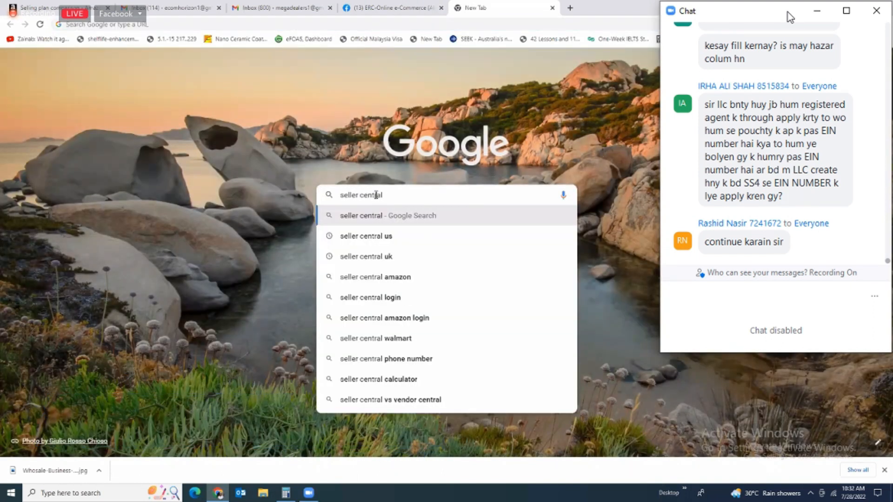
{"action": "left_click", "coordinate": [372, 236]}
{"action": "left_click", "coordinate": [178, 152]}
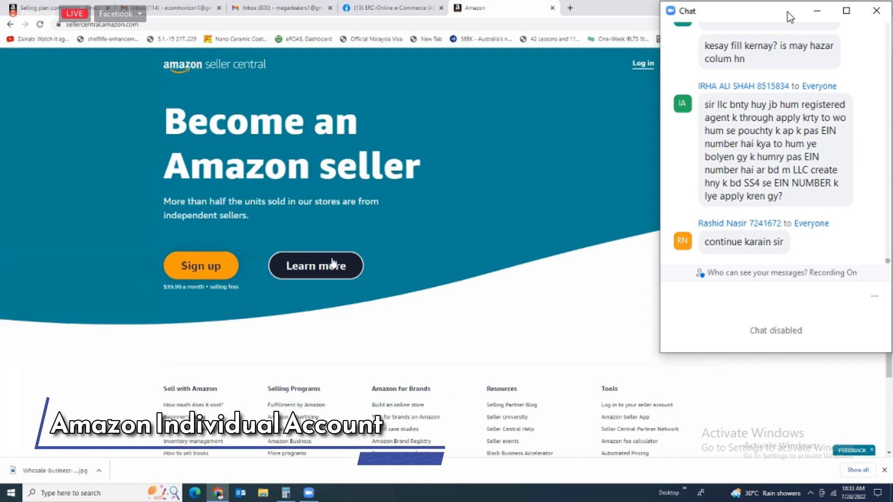
Go through Learn more and the plans page to a new account, then submit its name, email and password.
{"action": "left_click", "coordinate": [335, 271]}
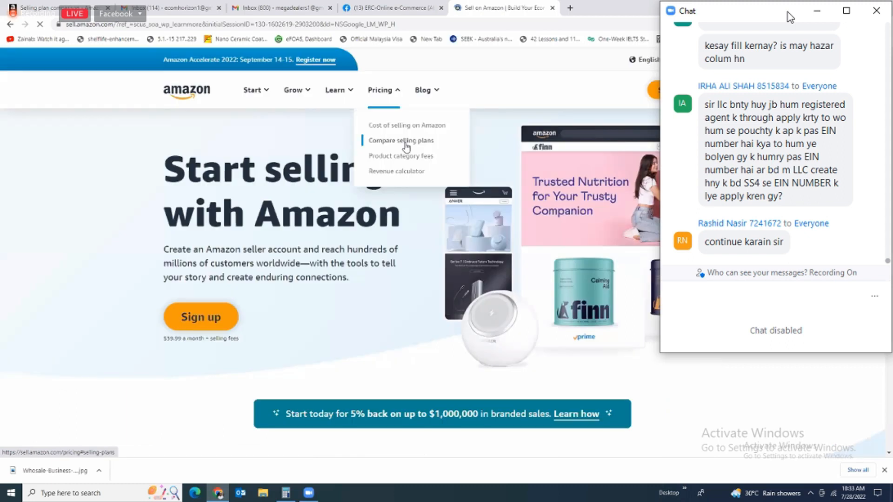
{"action": "left_click", "coordinate": [406, 147]}
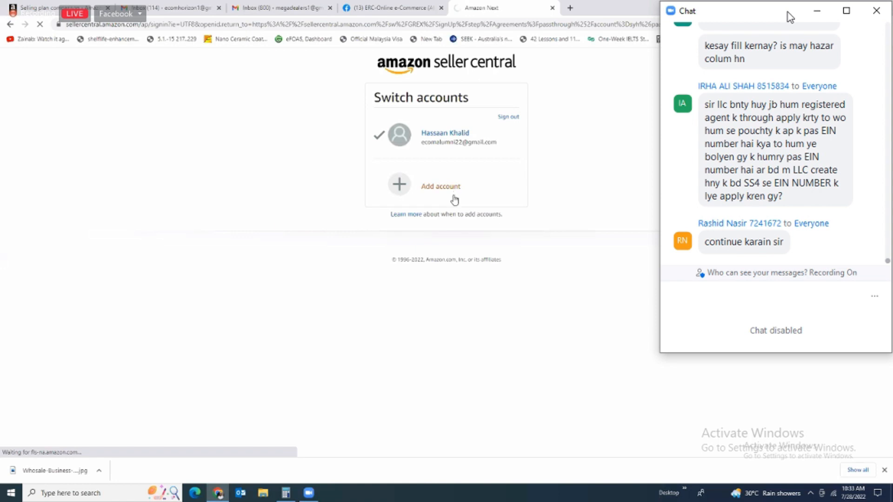
{"action": "left_click", "coordinate": [455, 198]}
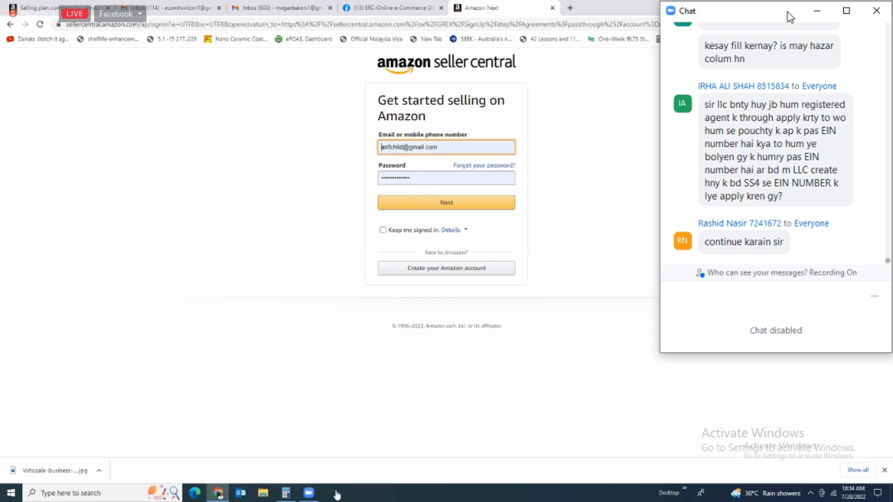
{"action": "key", "text": "XF86AudioRaiseVolume"}
{"action": "key", "text": "XF86AudioRaiseVolume"}
{"action": "key", "text": "XF86AudioRaiseVolume"}
{"action": "key", "text": "XF86AudioRaiseVolume"}
{"action": "key", "text": "XF86AudioRaiseVolume"}
{"action": "key", "text": "XF86AudioRaiseVolume"}
{"action": "key", "text": "XF86AudioRaiseVolume"}
{"action": "key", "text": "XF86AudioRaiseVolume"}
{"action": "key", "text": "XF86AudioRaiseVolume"}
{"action": "key", "text": "XF86AudioRaiseVolume"}
{"action": "key", "text": "XF86AudioRaiseVolume"}
{"action": "key", "text": "XF86AudioRaiseVolume"}
{"action": "left_click_drag", "start_coordinate": [790, 17], "coordinate": [789, 102]}
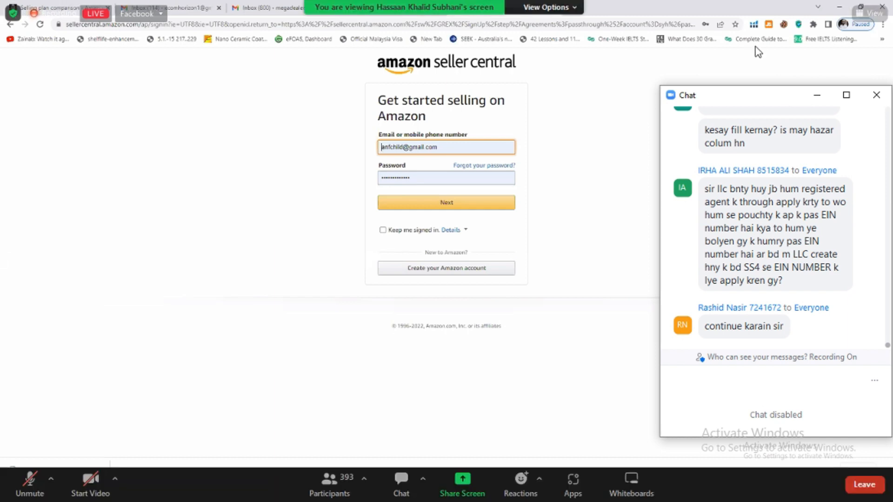
{"action": "left_click", "coordinate": [453, 256]}
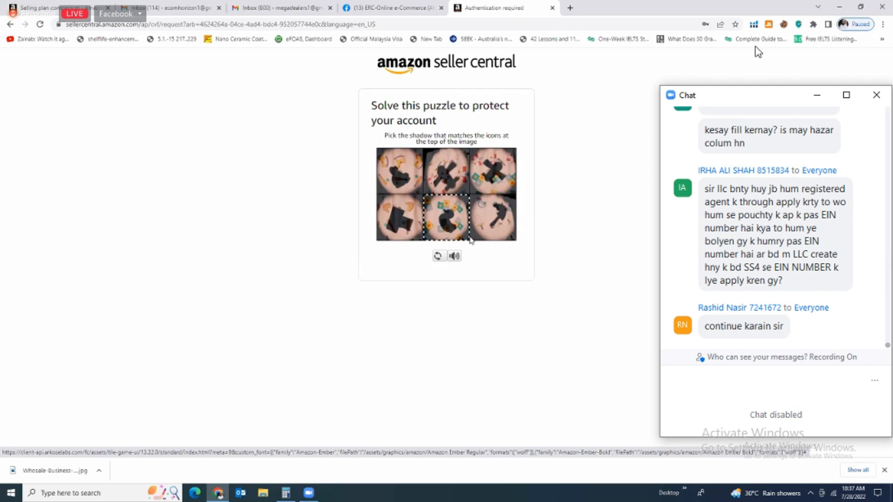
Solve both rounds of the shadow-matching puzzle, retrying with a fresh set once.
{"action": "left_click", "coordinate": [454, 189]}
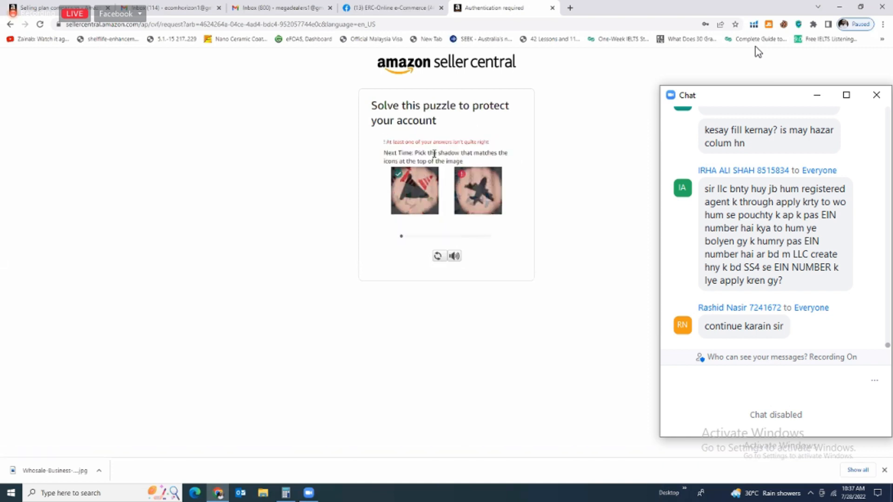
{"action": "left_click", "coordinate": [447, 230]}
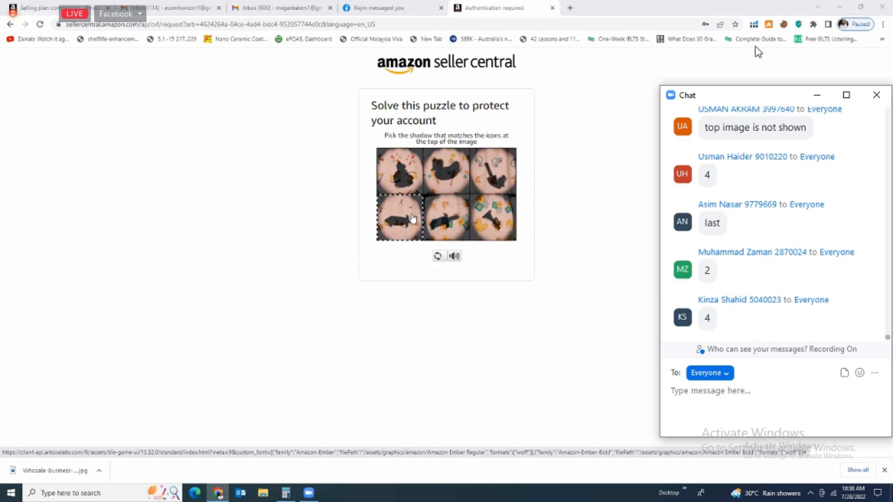
{"action": "left_click", "coordinate": [437, 203]}
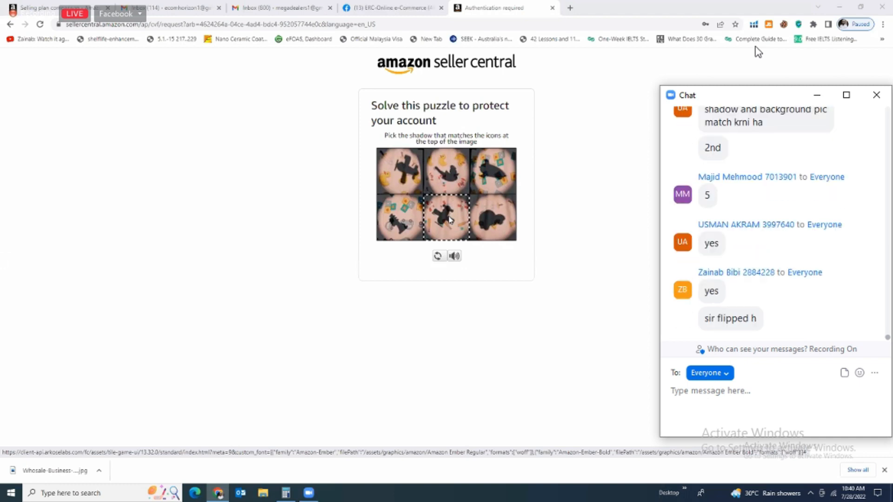
{"action": "left_click", "coordinate": [449, 222]}
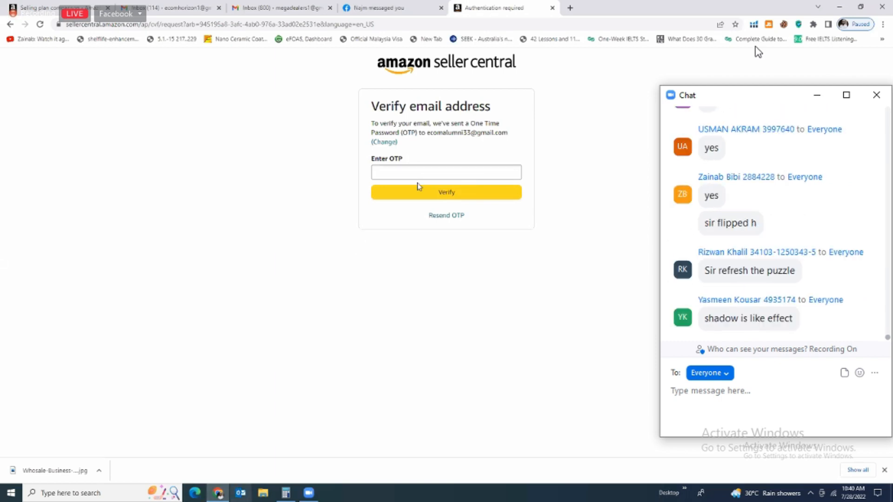
Verify the email address with the emailed one-time code.
{"action": "left_click", "coordinate": [438, 166]}
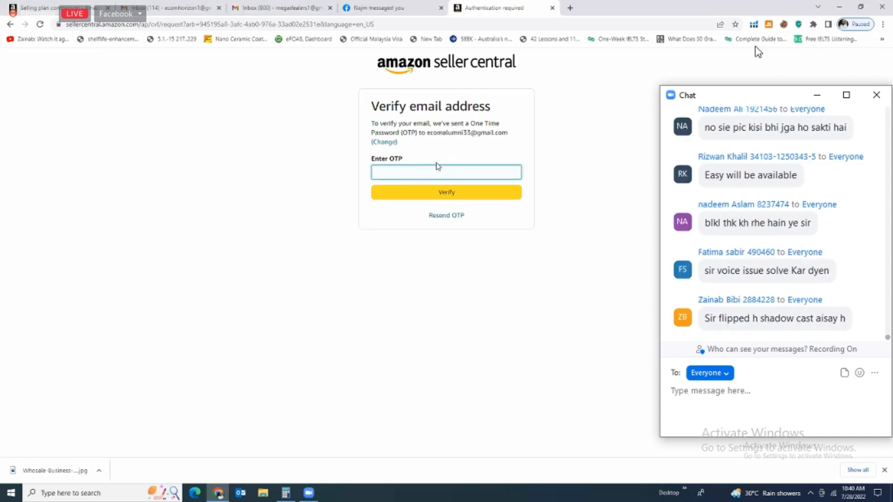
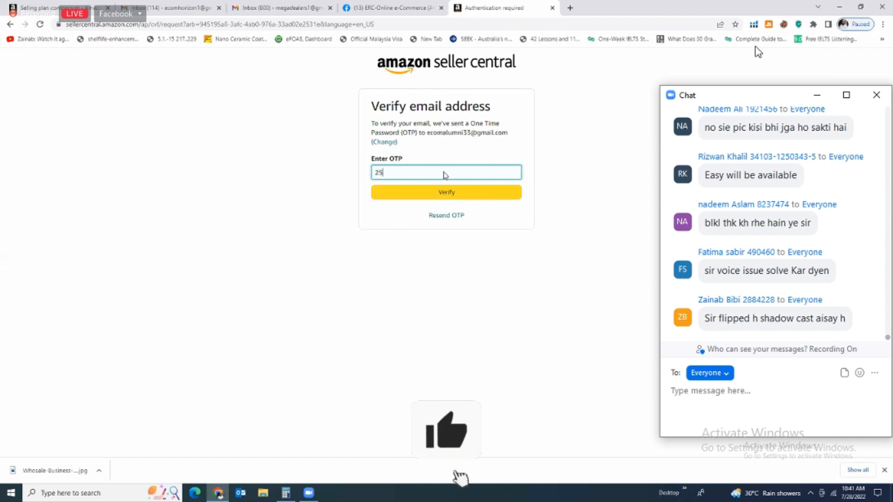
{"action": "left_click", "coordinate": [453, 191]}
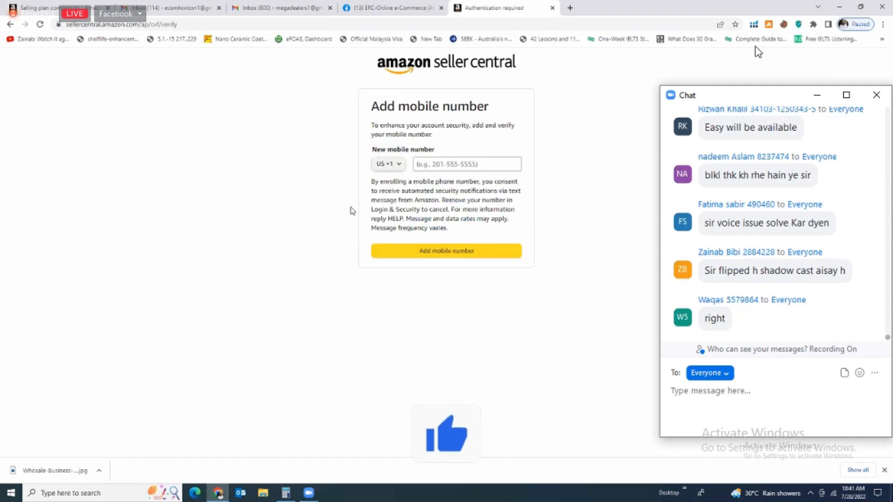
Add a Pakistan +92 mobile number and verify it with the texted one-time code.
{"action": "left_click", "coordinate": [390, 163]}
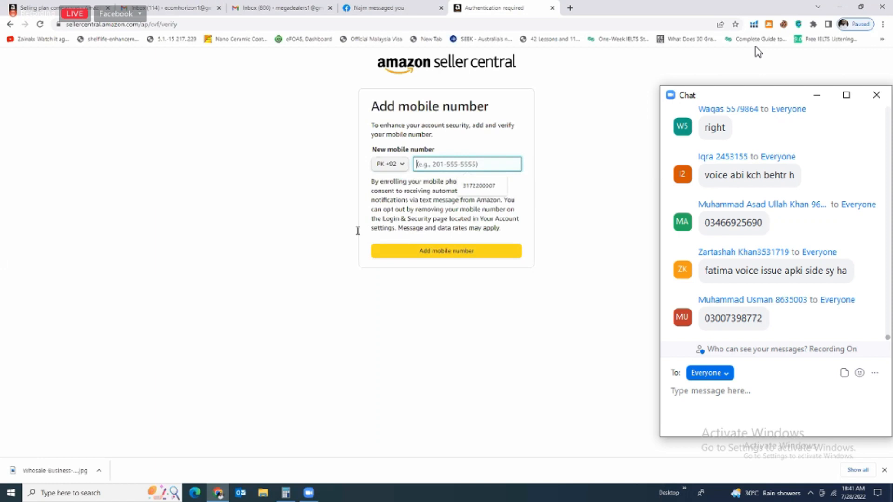
{"action": "left_click", "coordinate": [357, 231]}
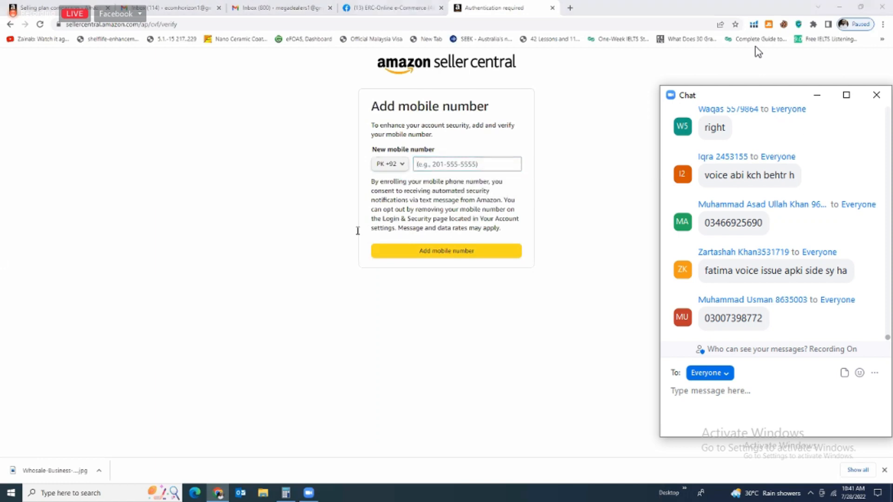
{"action": "left_click", "coordinate": [471, 164]}
{"action": "key", "text": "ctrl+v"}
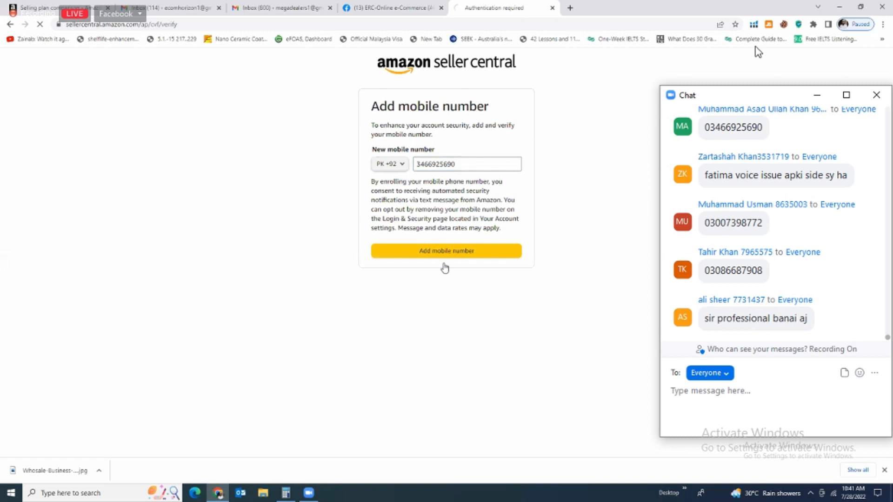
{"action": "left_click", "coordinate": [451, 255]}
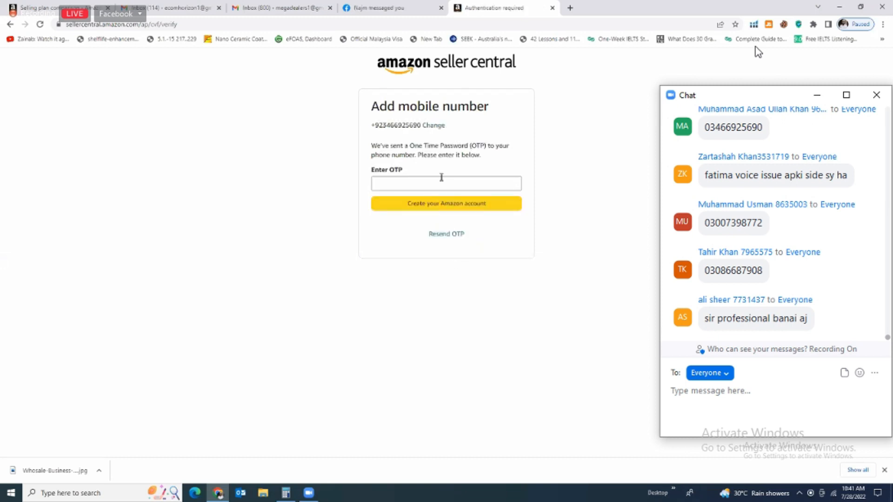
{"action": "left_click", "coordinate": [445, 183]}
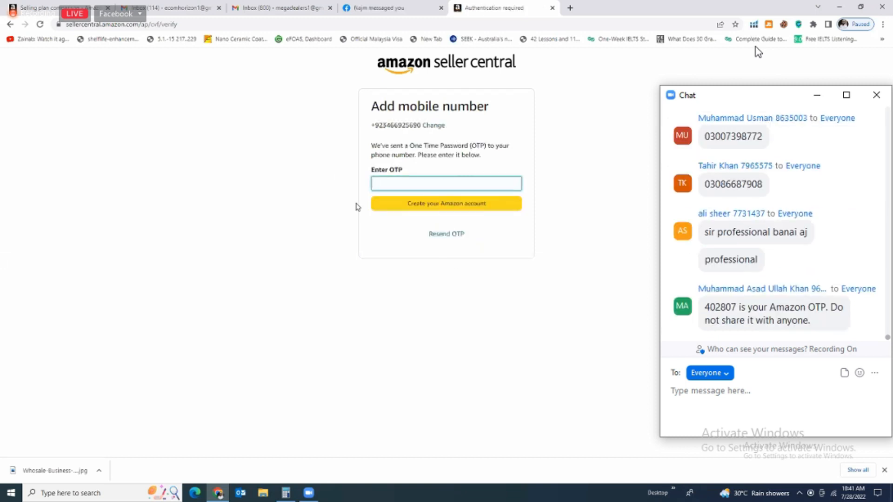
{"action": "key", "text": "Return"}
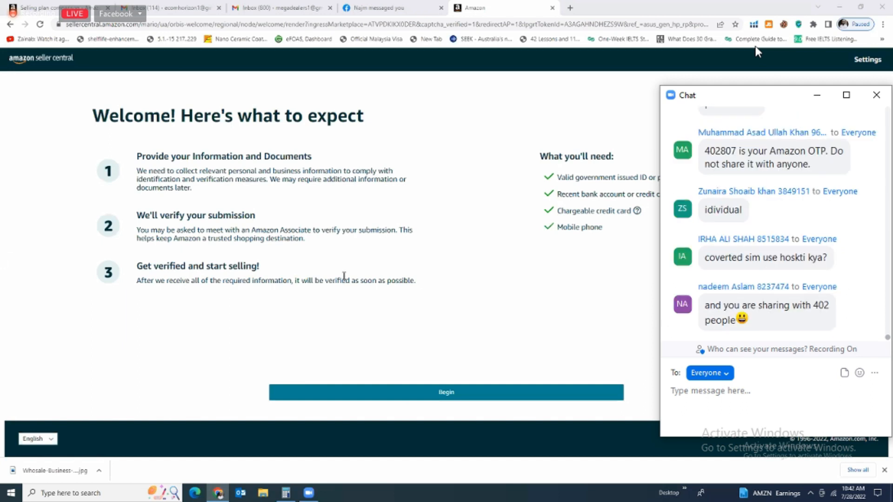
Begin the seller registration from the 'Welcome! Here's what to expect' page.
{"action": "left_click", "coordinate": [479, 403]}
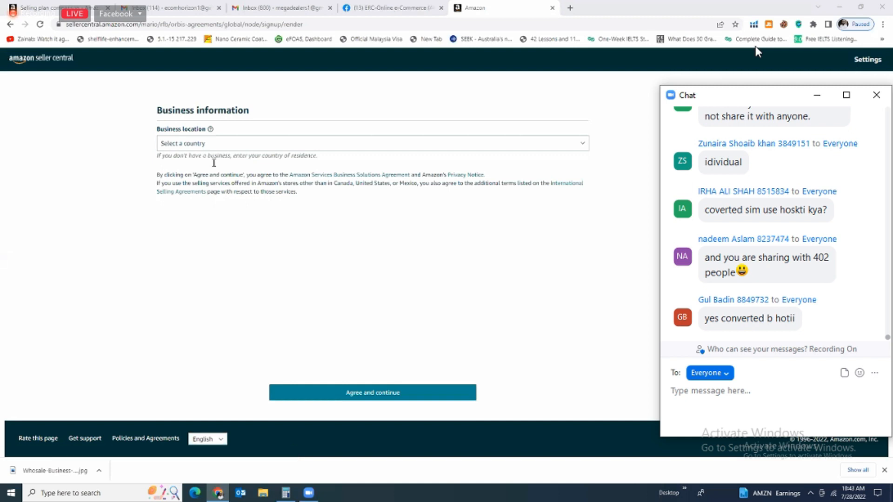
Set the business location to Pakistan and the business type to 'None, I am an individual'.
{"action": "left_click", "coordinate": [223, 143]}
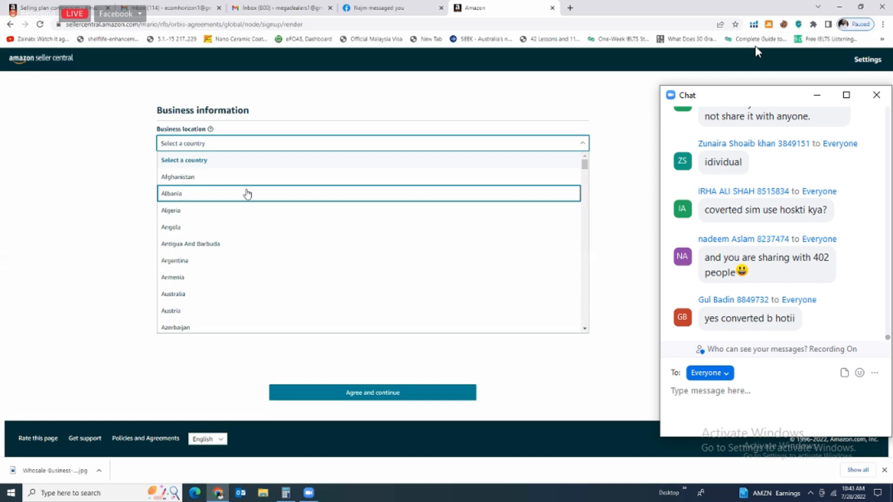
{"action": "key", "text": "p"}
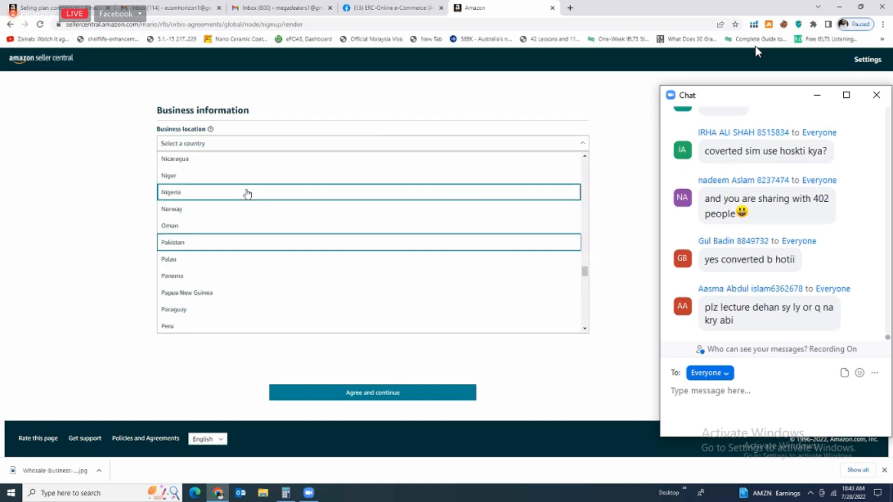
{"action": "key", "text": "Return"}
{"action": "left_click", "coordinate": [115, 227]}
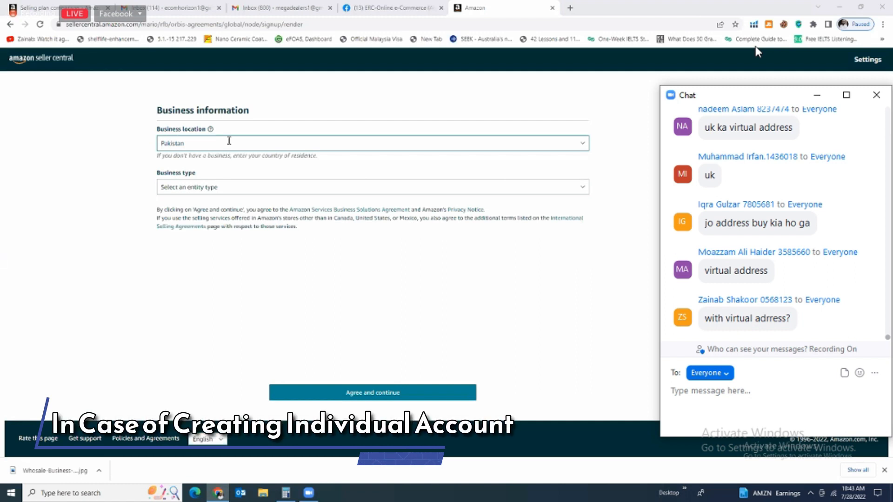
{"action": "left_click", "coordinate": [232, 188]}
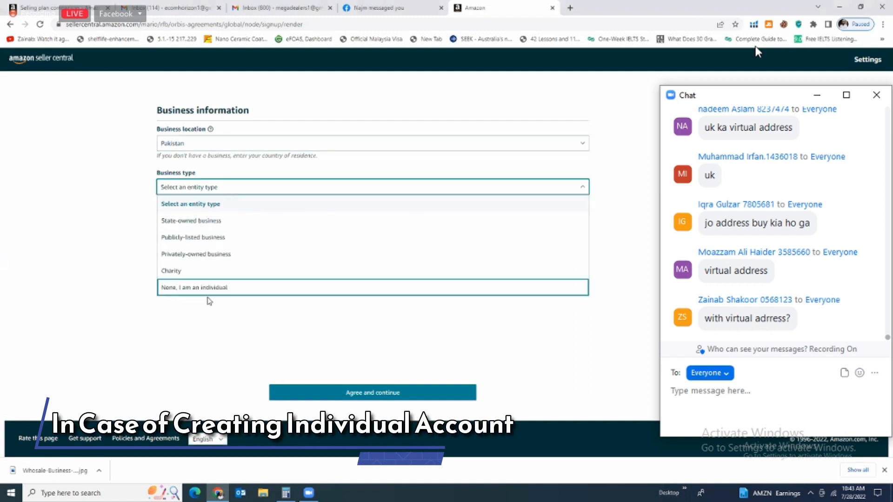
{"action": "left_click", "coordinate": [211, 288]}
{"action": "left_click", "coordinate": [90, 217]}
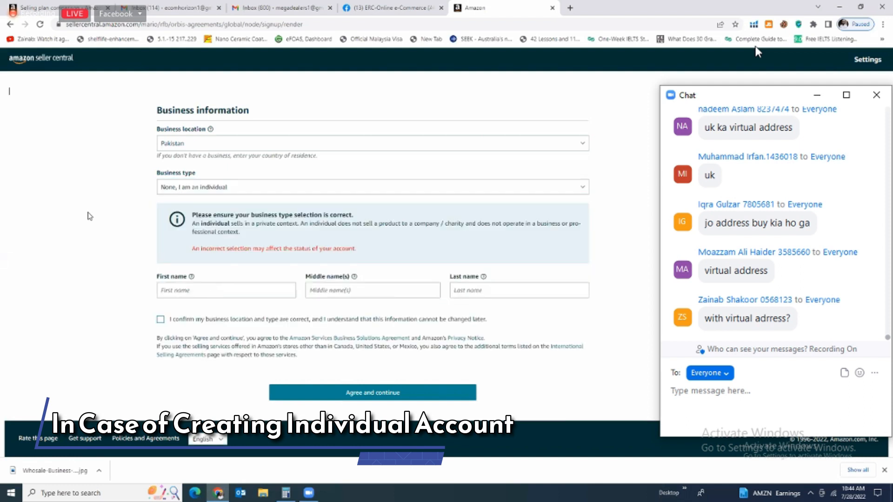
{"action": "left_click", "coordinate": [516, 150]}
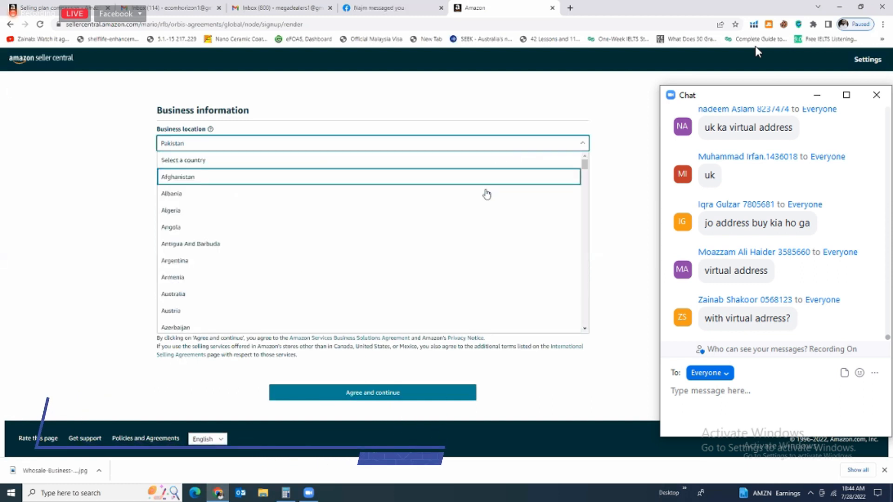
Change to United Kingdom and Privately-owned business, then start typing the business name 'Ecom Al'.
{"action": "type", "text": "un"}
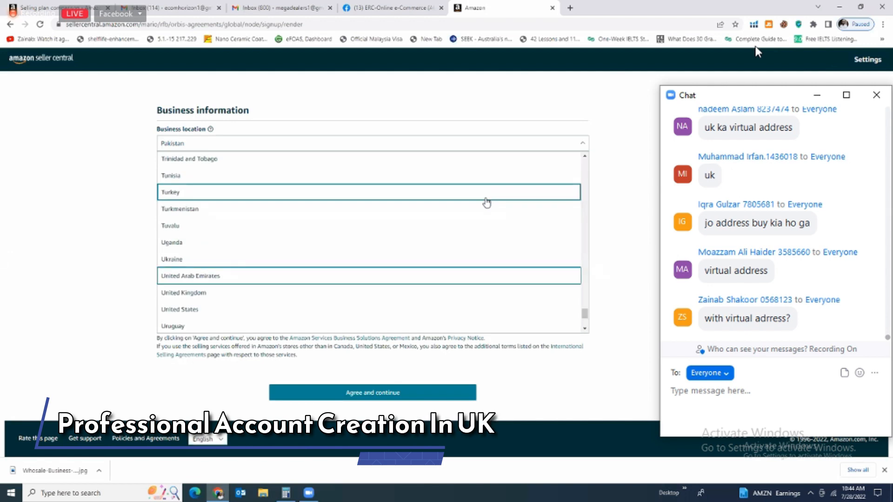
{"action": "left_click", "coordinate": [172, 293]}
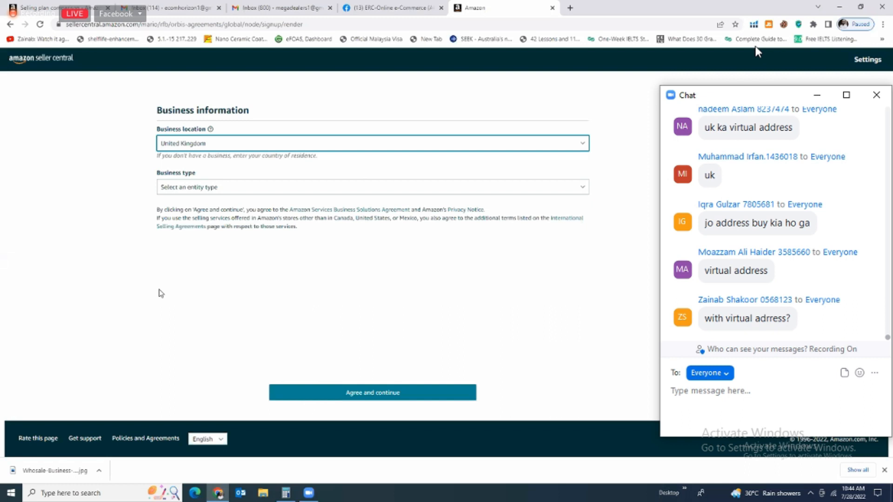
{"action": "mouse_move", "coordinate": [286, 493]}
{"action": "left_click", "coordinate": [240, 192]}
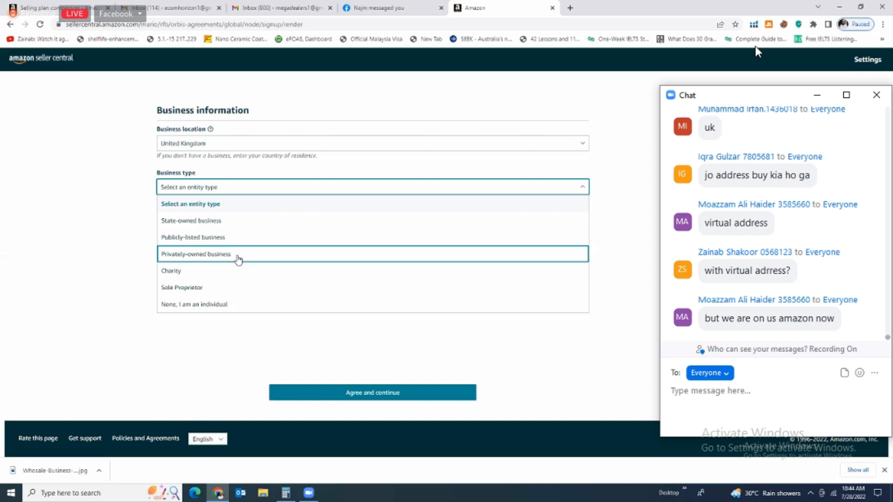
{"action": "left_click", "coordinate": [237, 255]}
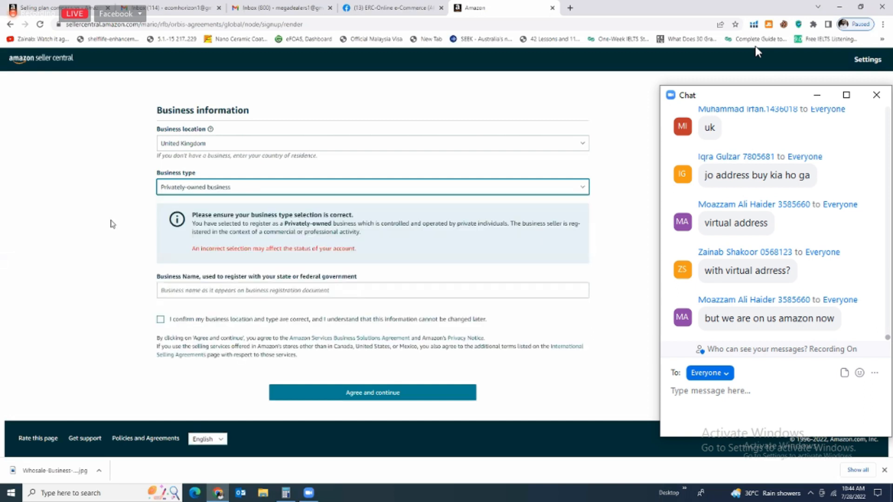
{"action": "left_click", "coordinate": [220, 293]}
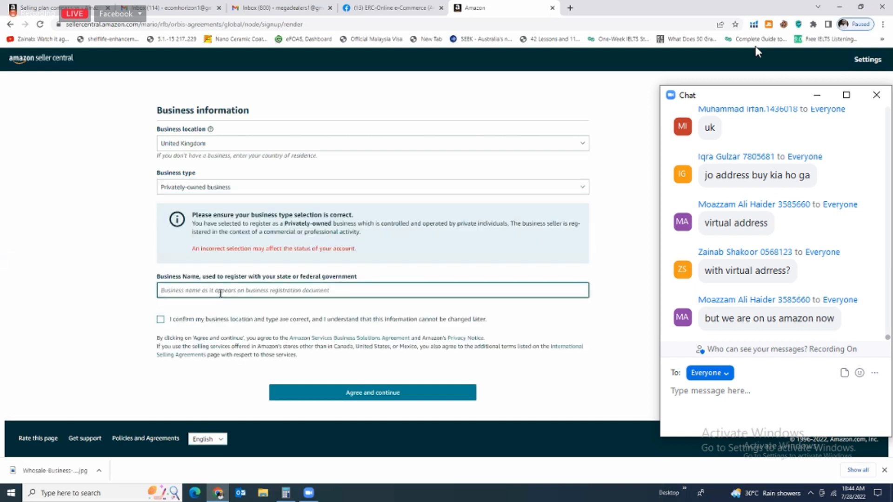
{"action": "type", "text": "Ecom"}
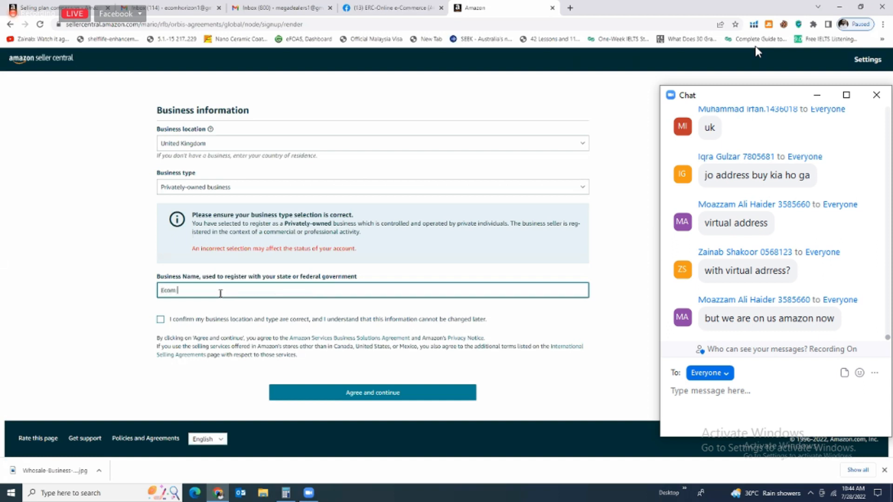
{"action": "type", "text": " Alumni"}
Confirm the business location and type are correct, then agree and continue.
{"action": "left_click", "coordinate": [197, 321]}
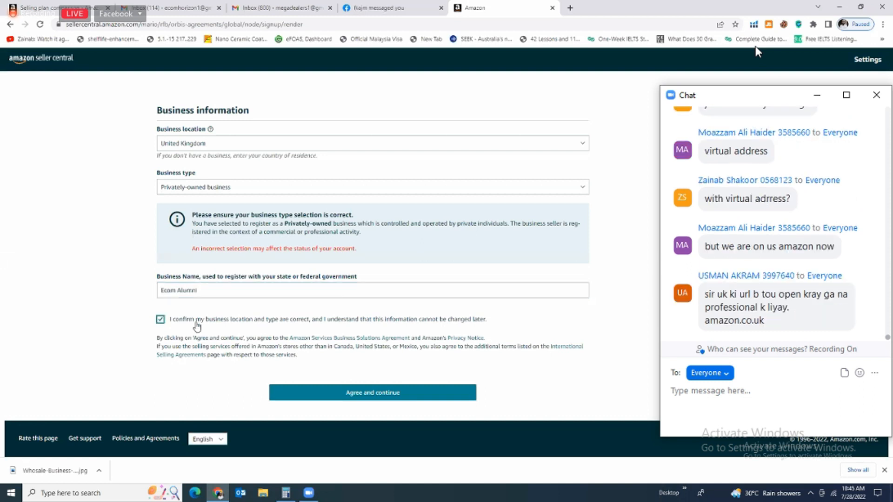
{"action": "left_click", "coordinate": [365, 393]}
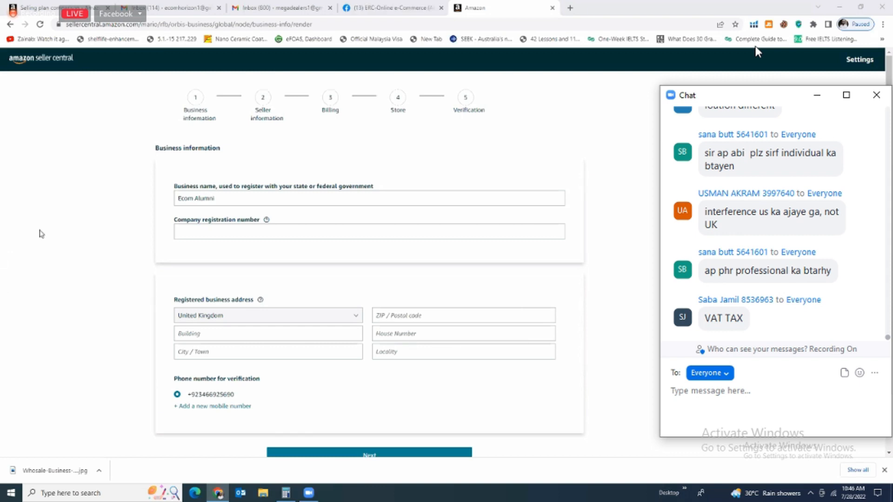
Enter 123456789 as the company registration number.
{"action": "scroll", "coordinate": [45, 208], "scroll_direction": "down", "scroll_amount": 2}
{"action": "scroll", "coordinate": [46, 208], "scroll_direction": "up", "scroll_amount": 2}
{"action": "key", "text": "XF86AudioLowerVolume"}
{"action": "key", "text": "XF86AudioLowerVolume"}
{"action": "key", "text": "XF86AudioLowerVolume"}
{"action": "key", "text": "XF86AudioLowerVolume"}
{"action": "key", "text": "XF86AudioLowerVolume"}
{"action": "key", "text": "XF86AudioLowerVolume"}
{"action": "key", "text": "XF86AudioLowerVolume"}
{"action": "key", "text": "XF86AudioLowerVolume"}
{"action": "key", "text": "XF86AudioLowerVolume"}
{"action": "key", "text": "XF86AudioLowerVolume"}
{"action": "key", "text": "XF86AudioLowerVolume"}
{"action": "key", "text": "XF86AudioLowerVolume"}
{"action": "key", "text": "XF86AudioLowerVolume"}
{"action": "key", "text": "XF86AudioLowerVolume"}
{"action": "key", "text": "XF86AudioLowerVolume"}
{"action": "key", "text": "XF86AudioLowerVolume"}
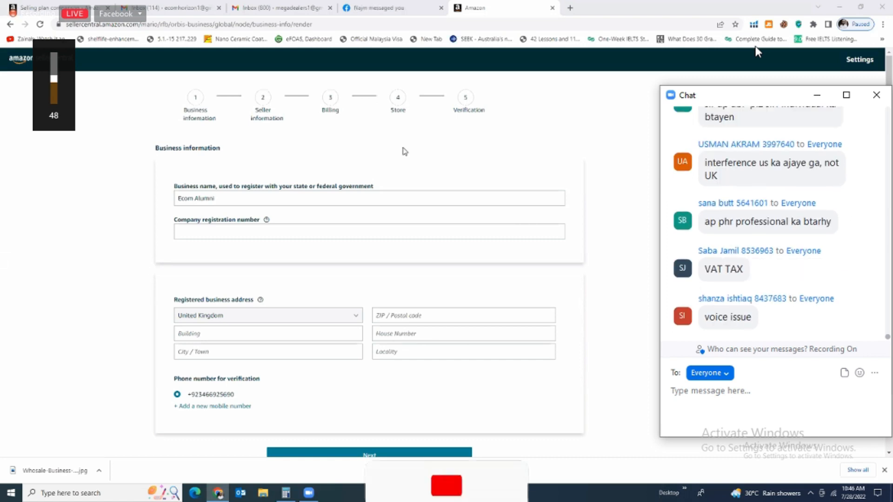
{"action": "key", "text": "XF86AudioRaiseVolume"}
{"action": "key", "text": "XF86AudioRaiseVolume"}
{"action": "key", "text": "XF86AudioRaiseVolume"}
{"action": "key", "text": "XF86AudioRaiseVolume"}
{"action": "key", "text": "XF86AudioRaiseVolume"}
{"action": "key", "text": "XF86AudioRaiseVolume"}
{"action": "key", "text": "XF86AudioRaiseVolume"}
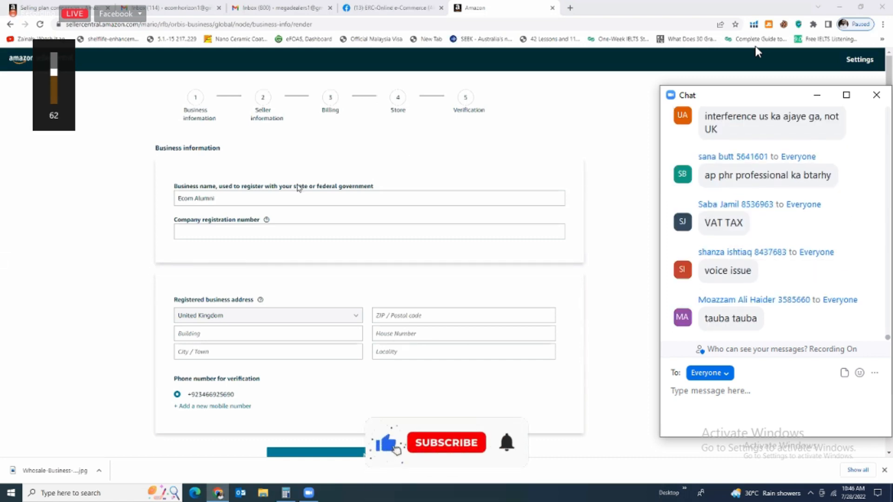
{"action": "key", "text": "XF86AudioRaiseVolume"}
{"action": "key", "text": "XF86AudioRaiseVolume"}
{"action": "key", "text": "XF86AudioRaiseVolume"}
{"action": "key", "text": "XF86AudioRaiseVolume"}
{"action": "key", "text": "XF86AudioRaiseVolume"}
{"action": "key", "text": "XF86AudioRaiseVolume"}
{"action": "key", "text": "XF86AudioRaiseVolume"}
{"action": "key", "text": "XF86AudioRaiseVolume"}
{"action": "key", "text": "XF86AudioRaiseVolume"}
{"action": "key", "text": "XF86AudioRaiseVolume"}
{"action": "key", "text": "XF86AudioRaiseVolume"}
{"action": "key", "text": "XF86AudioRaiseVolume"}
{"action": "key", "text": "XF86AudioRaiseVolume"}
{"action": "key", "text": "XF86AudioRaiseVolume"}
{"action": "key", "text": "XF86AudioRaiseVolume"}
{"action": "key", "text": "XF86AudioRaiseVolume"}
{"action": "key", "text": "XF86AudioRaiseVolume"}
{"action": "key", "text": "XF86AudioRaiseVolume"}
{"action": "key", "text": "XF86AudioRaiseVolume"}
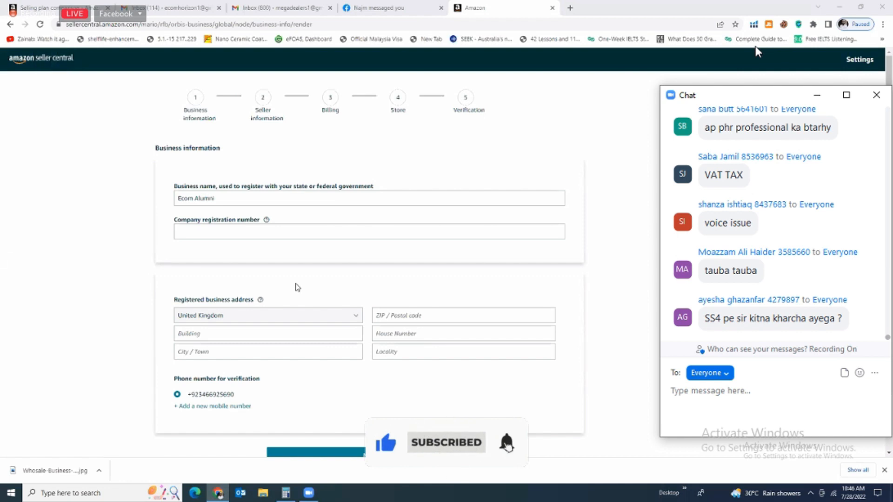
{"action": "scroll", "coordinate": [236, 146], "scroll_direction": "down", "scroll_amount": 2}
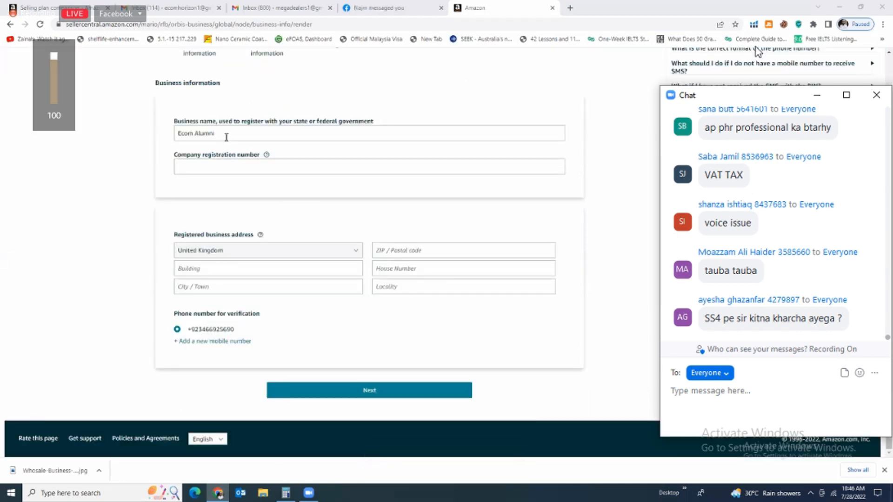
{"action": "left_click", "coordinate": [255, 167]}
{"action": "type", "text": "123456789"}
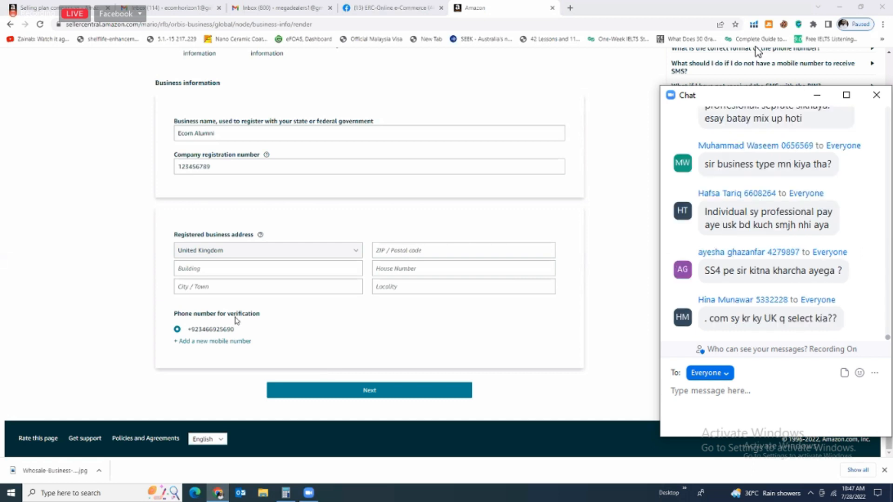
Leave the postcode blank so it is flagged required, then start editing the page's web address.
{"action": "left_click", "coordinate": [441, 257]}
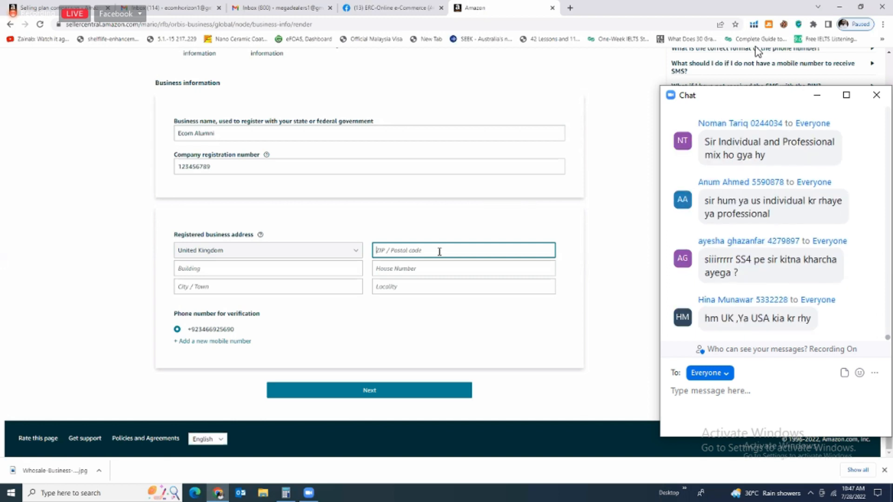
{"action": "left_click", "coordinate": [404, 333]}
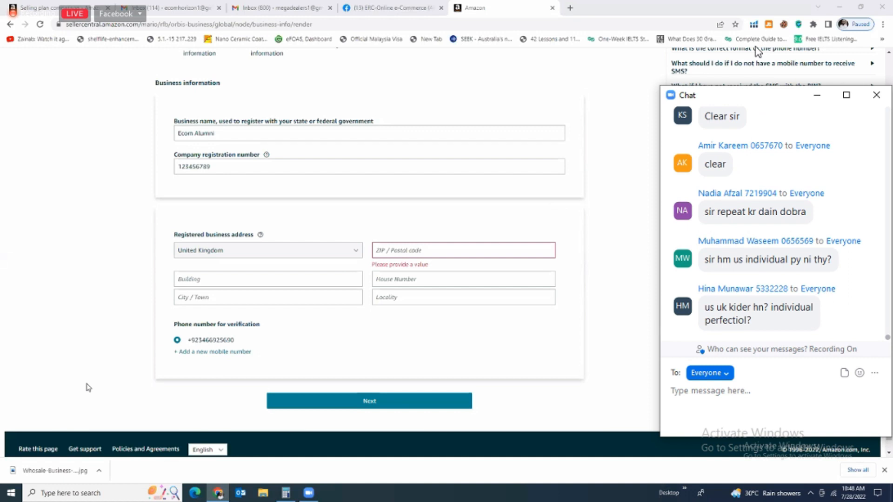
{"action": "left_click", "coordinate": [137, 27]}
{"action": "left_click", "coordinate": [139, 26]}
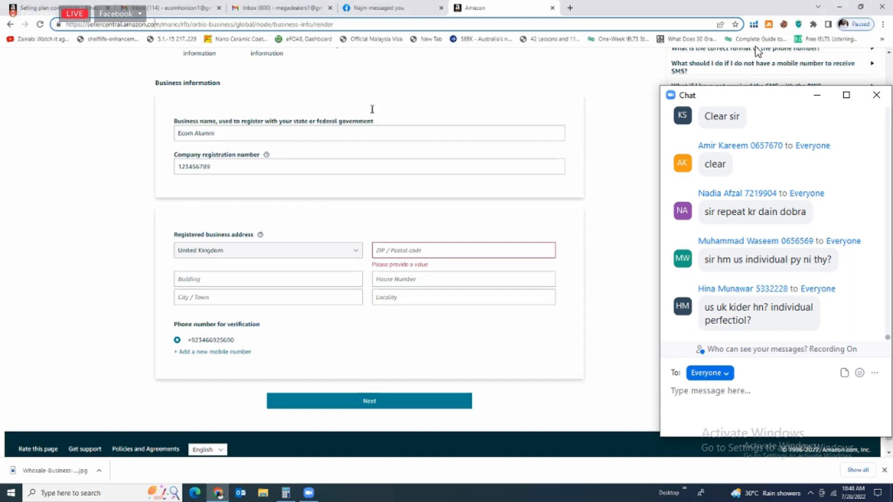
Change the page's domain from amazon.com to amazon.co.uk and reload it.
{"action": "key", "text": "BackSpace"}
{"action": "type", "text": ".uk"}
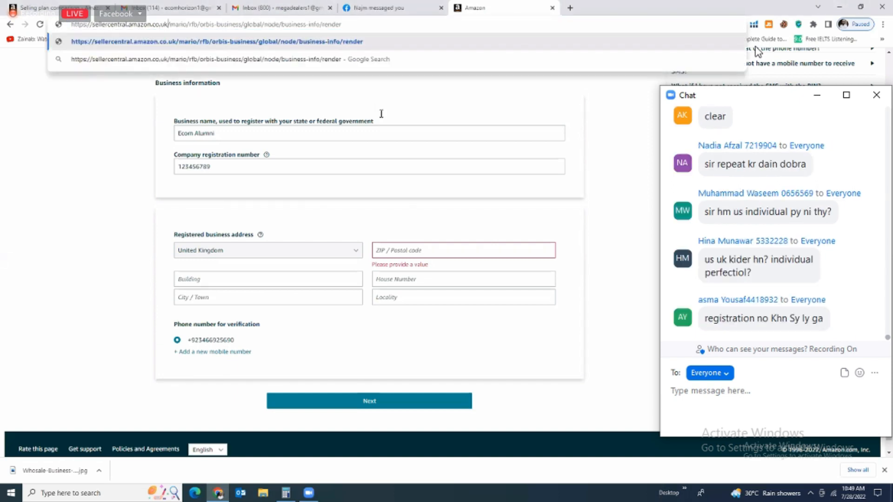
{"action": "key", "text": "Return"}
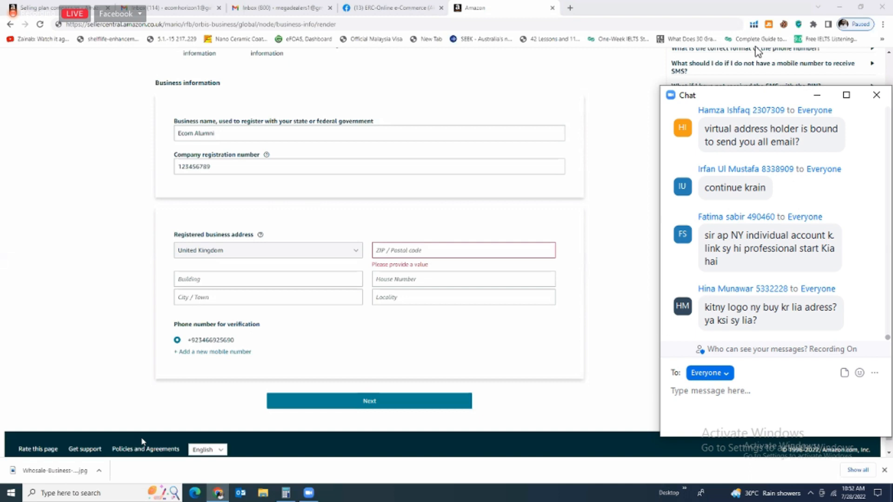
Enter the UK postcode, the autofilled building, house number and locality, then continue to the next step.
{"action": "left_click", "coordinate": [410, 251]}
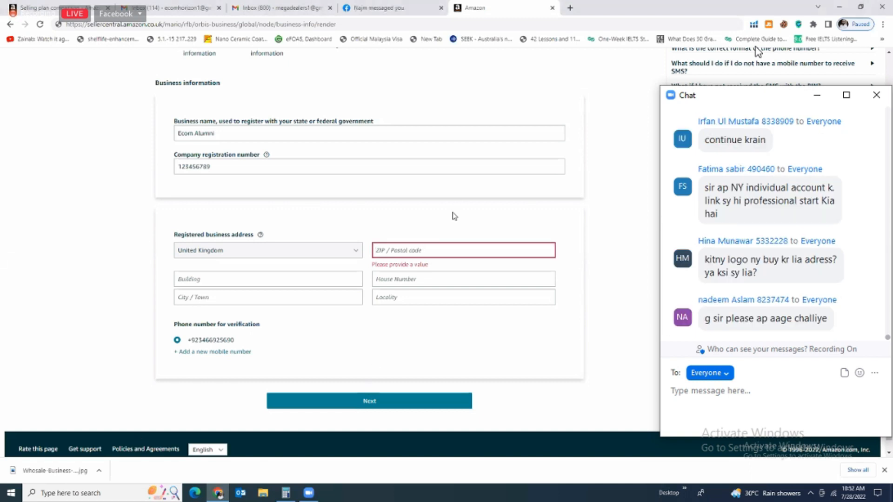
{"action": "left_click", "coordinate": [277, 279]}
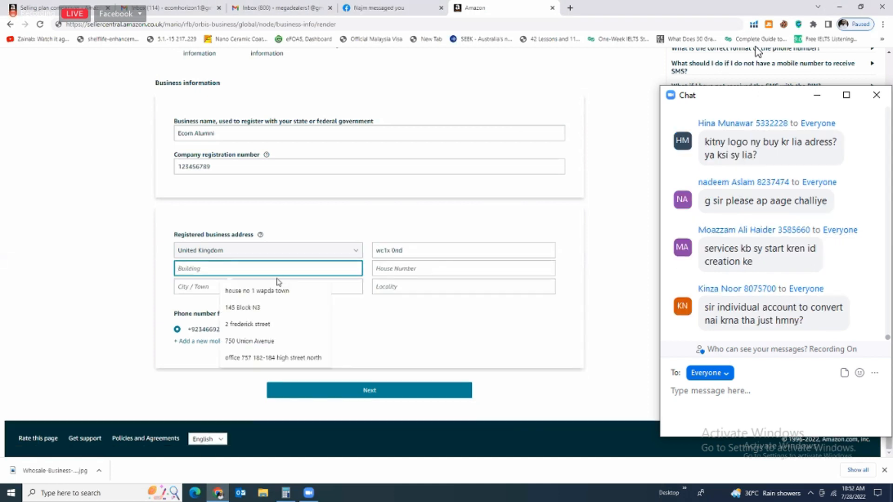
{"action": "left_click", "coordinate": [301, 324]}
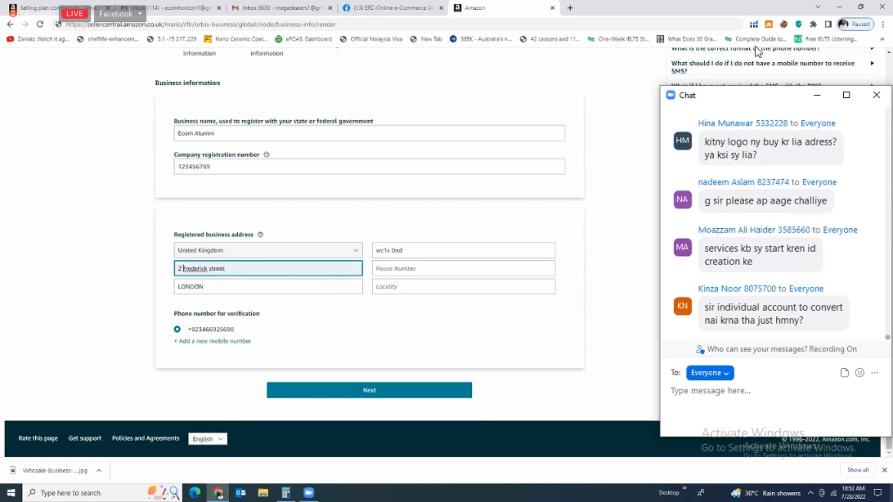
{"action": "key", "text": "Tab"}
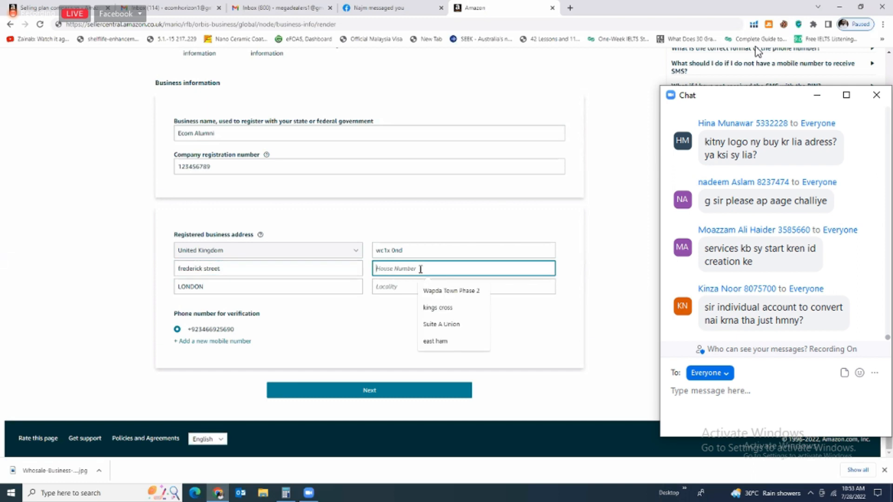
{"action": "left_click", "coordinate": [423, 292]}
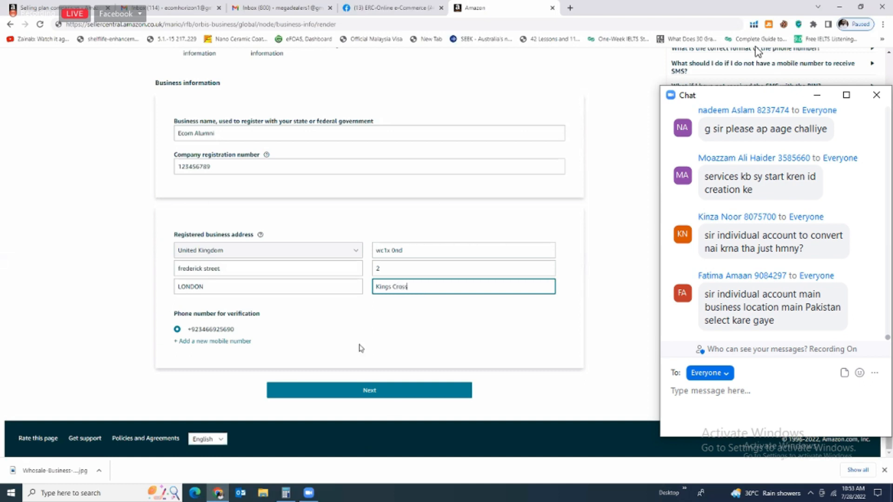
{"action": "left_click", "coordinate": [349, 395]}
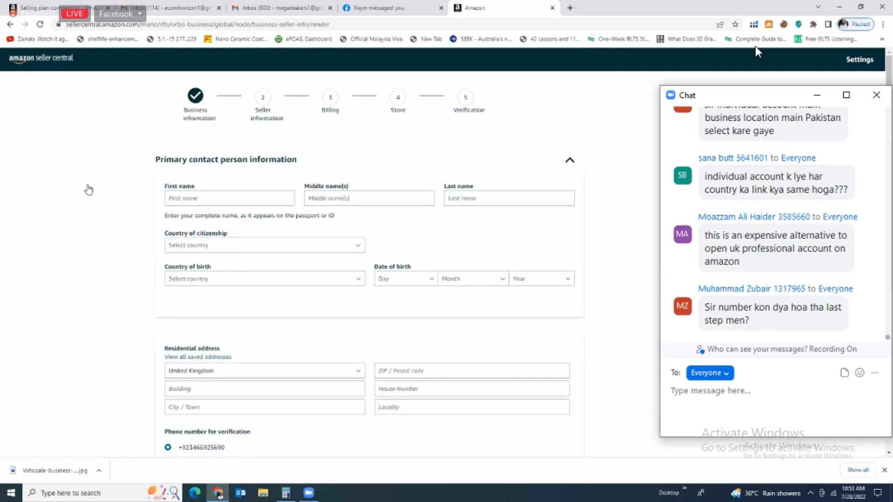
Fill in the primary contact's first, middle and last name.
{"action": "scroll", "coordinate": [88, 190], "scroll_direction": "down", "scroll_amount": 2}
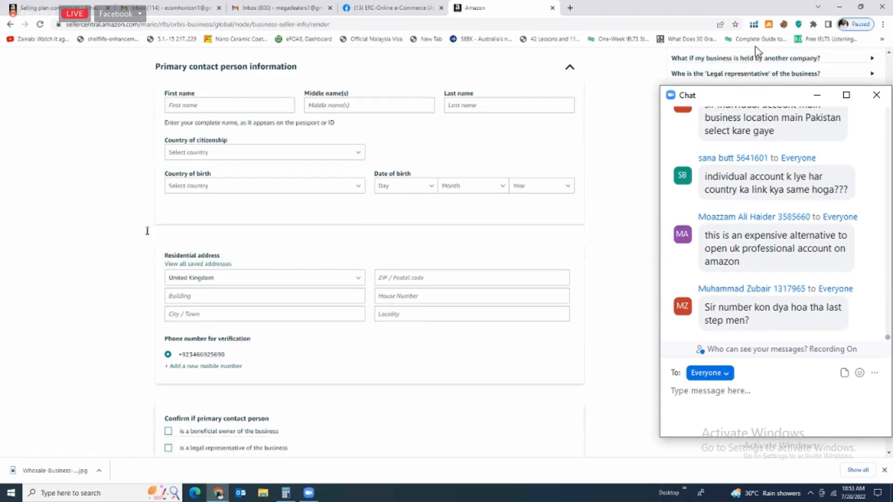
{"action": "scroll", "coordinate": [147, 231], "scroll_direction": "up", "scroll_amount": 1}
{"action": "left_click", "coordinate": [255, 155]}
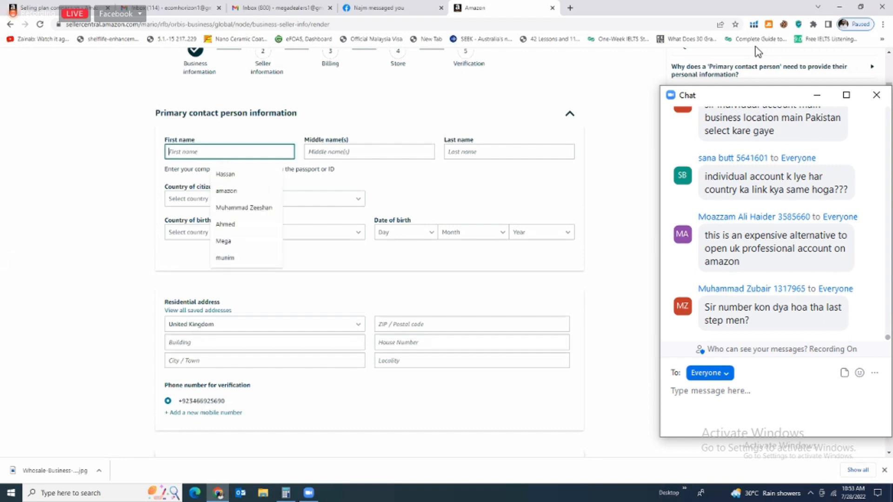
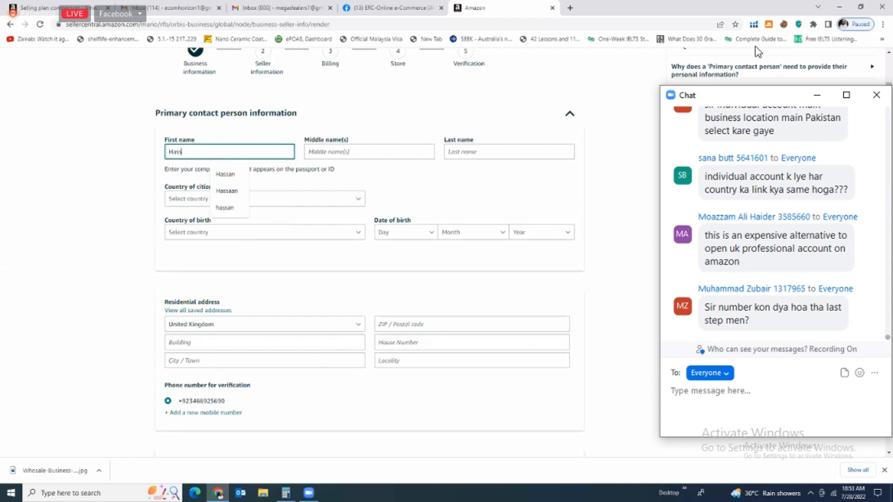
{"action": "key", "text": "Tab"}
{"action": "key", "text": "Tab"}
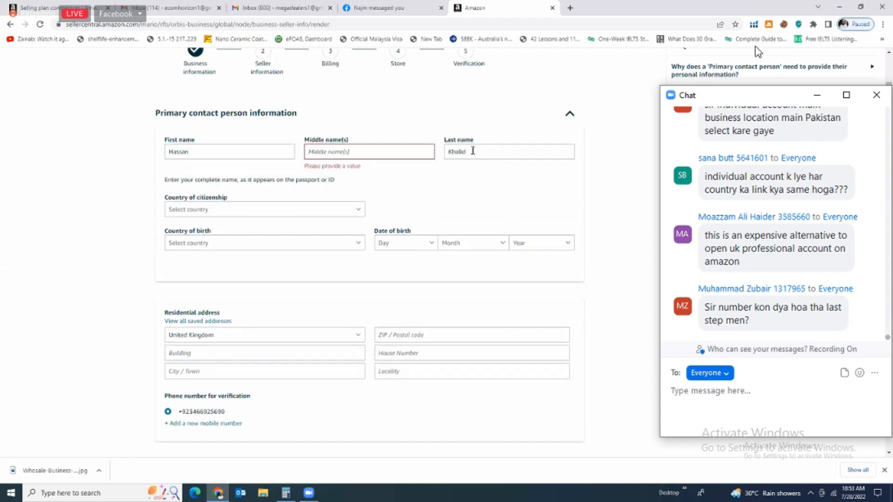
{"action": "left_click", "coordinate": [351, 151]}
{"action": "key", "text": "Tab"}
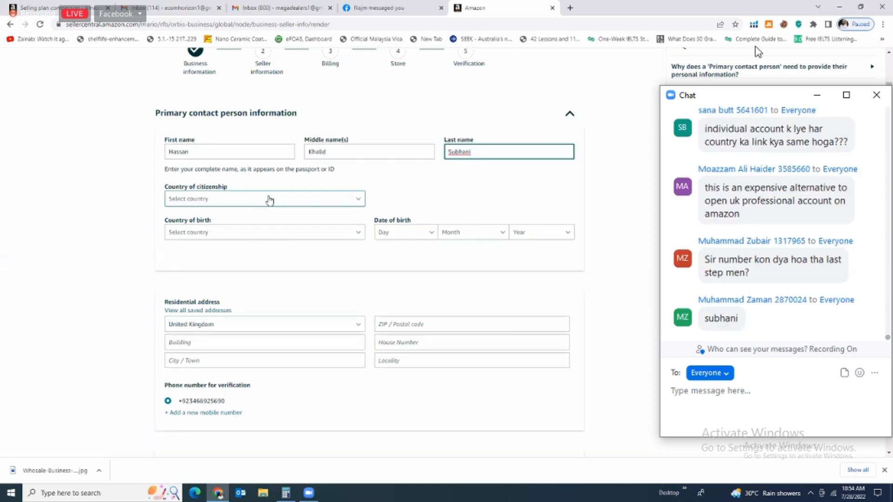
Set Pakistan as country of citizenship and country of birth, and enter the date of birth.
{"action": "left_click", "coordinate": [269, 199]}
{"action": "key", "text": "p"}
{"action": "left_click", "coordinate": [203, 276]}
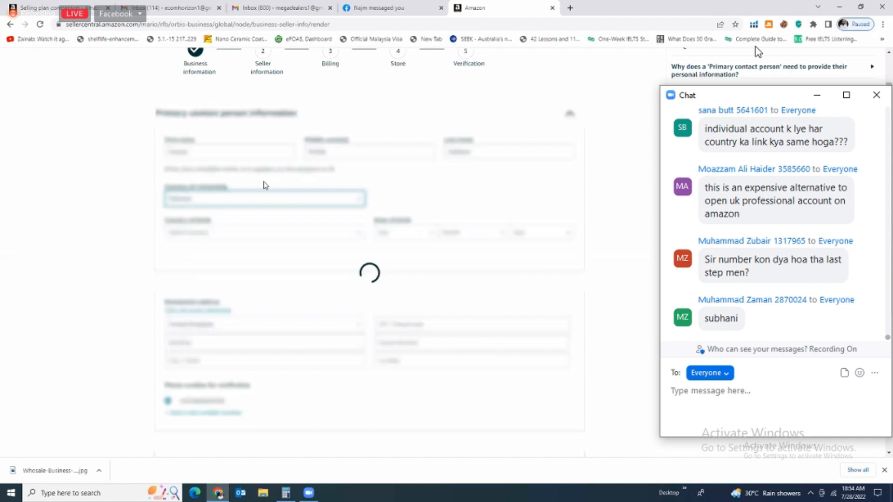
{"action": "left_click", "coordinate": [253, 237]}
{"action": "key", "text": "p"}
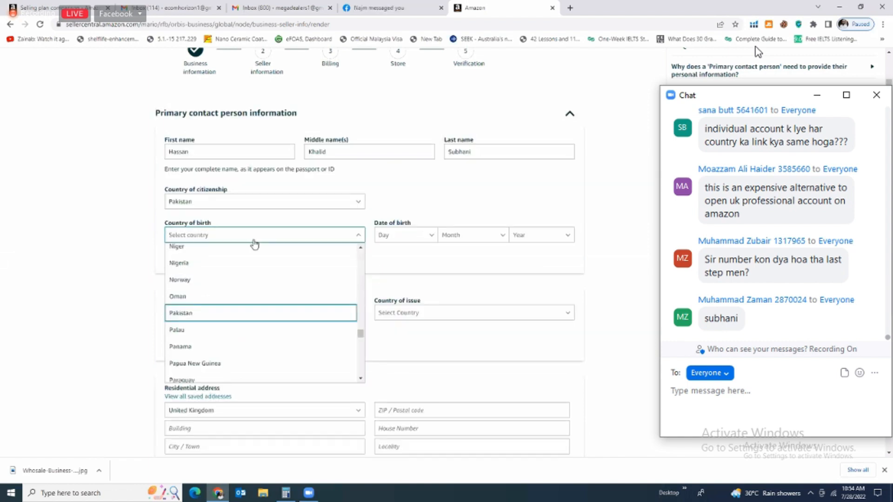
{"action": "left_click", "coordinate": [202, 317]}
{"action": "left_click", "coordinate": [404, 235]}
{"action": "left_click", "coordinate": [402, 252]}
{"action": "left_click", "coordinate": [486, 239]}
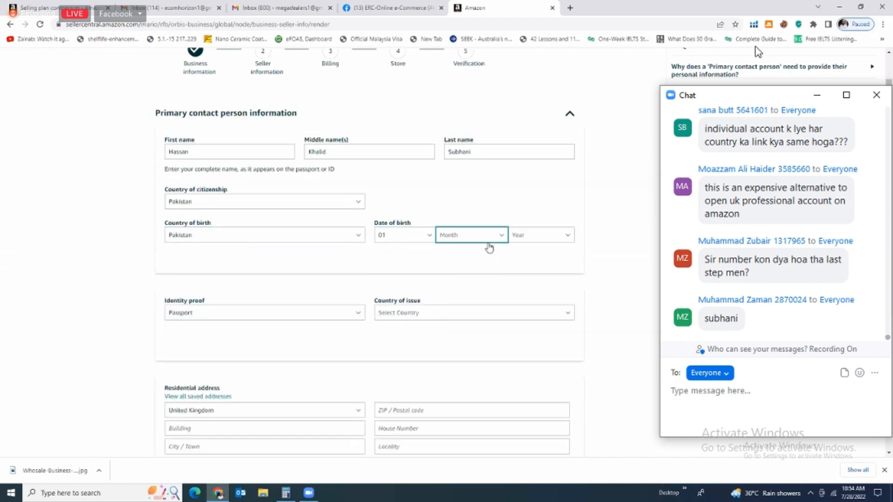
{"action": "left_click", "coordinate": [489, 252]}
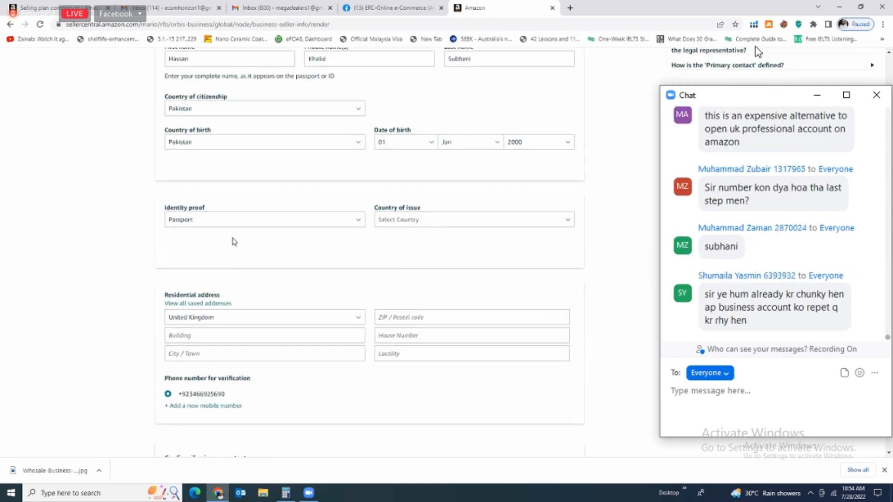
Add a Pakistan-issued National ID as identity proof, with its number and expiry 01 Jan 2026.
{"action": "left_click", "coordinate": [234, 226]}
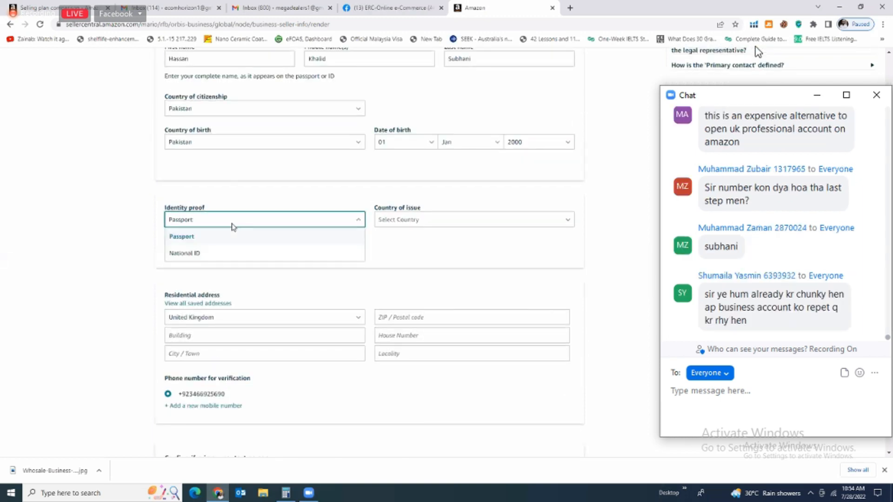
{"action": "left_click", "coordinate": [209, 258]}
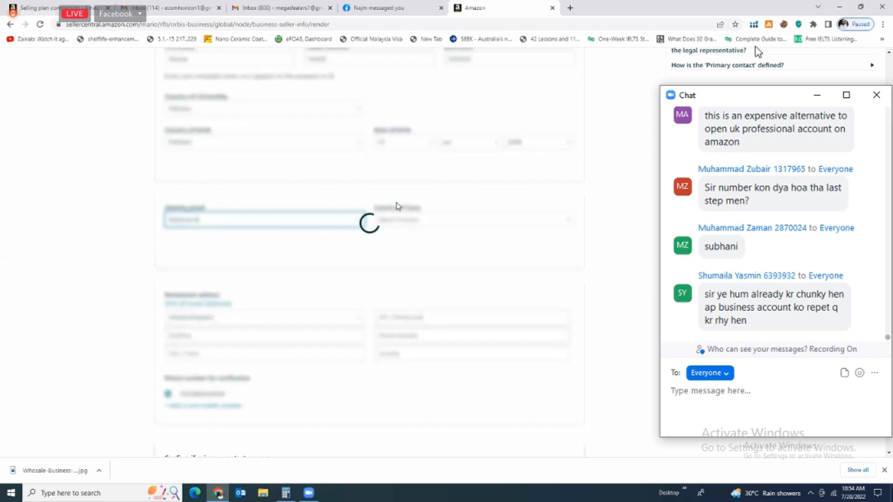
{"action": "left_click", "coordinate": [434, 223]}
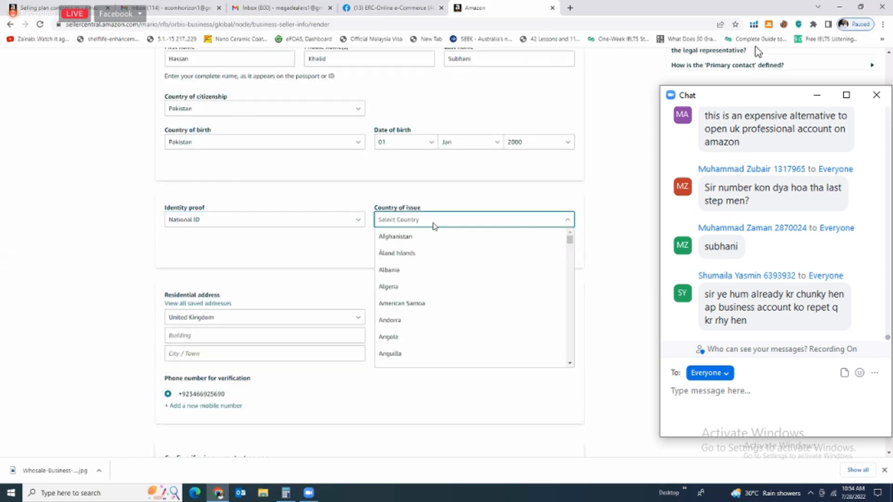
{"action": "key", "text": "p"}
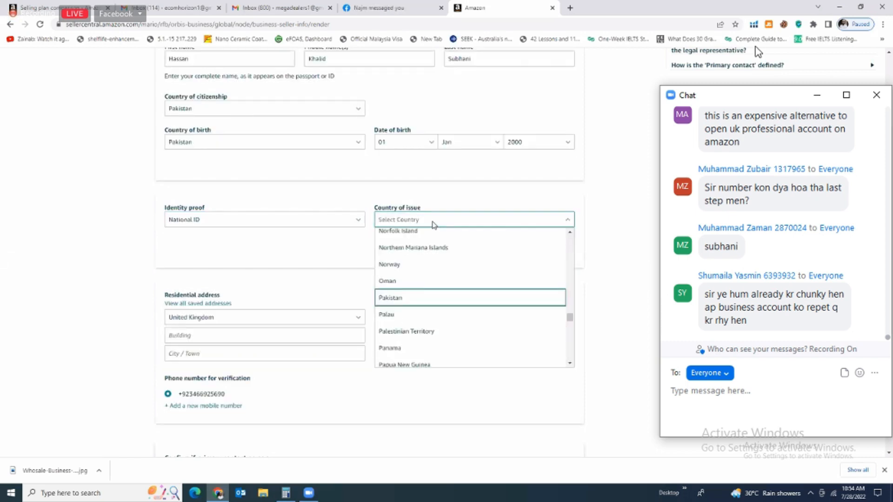
{"action": "left_click", "coordinate": [399, 300]}
{"action": "left_click", "coordinate": [275, 260]}
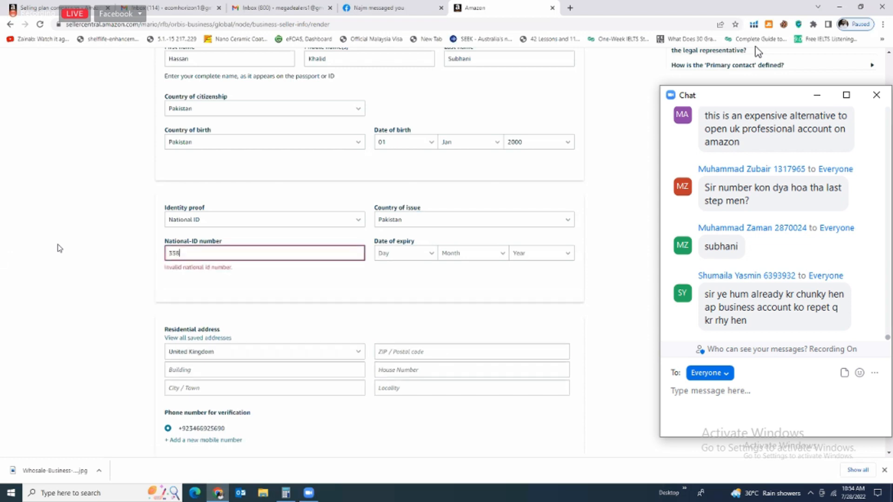
{"action": "left_click", "coordinate": [404, 261]}
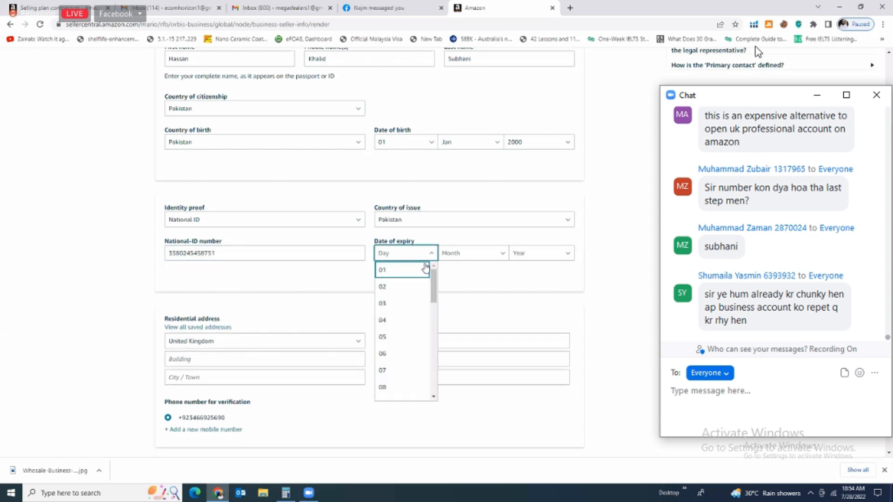
{"action": "left_click", "coordinate": [420, 270]}
{"action": "left_click", "coordinate": [534, 253]}
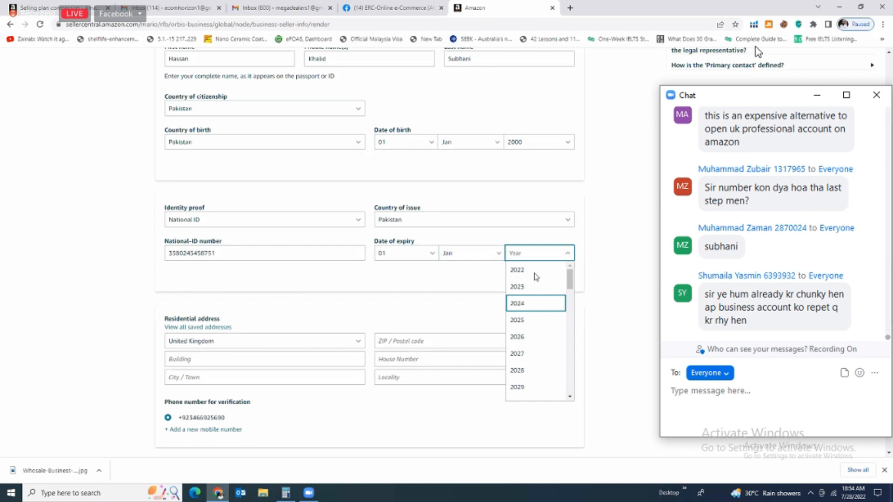
{"action": "left_click", "coordinate": [535, 337]}
{"action": "scroll", "coordinate": [307, 302], "scroll_direction": "down", "scroll_amount": 2}
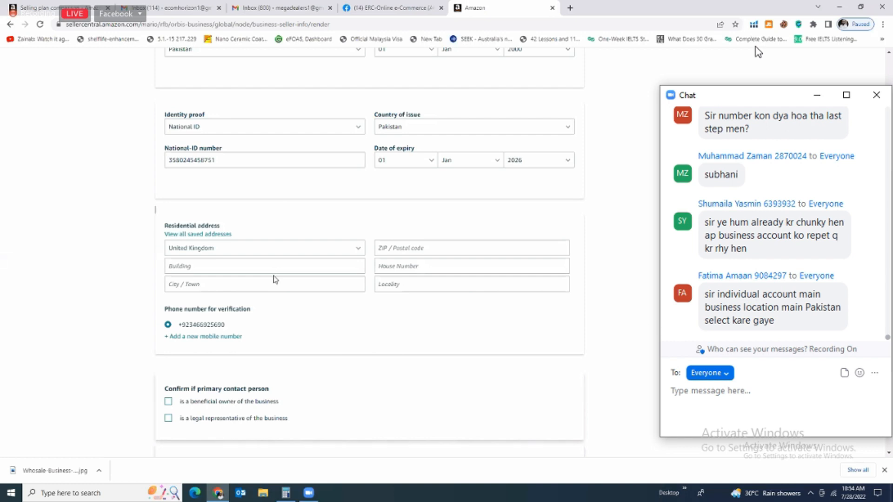
Set the residential address country to Pakistan.
{"action": "scroll", "coordinate": [296, 223], "scroll_direction": "down", "scroll_amount": 1}
{"action": "left_click", "coordinate": [302, 203]}
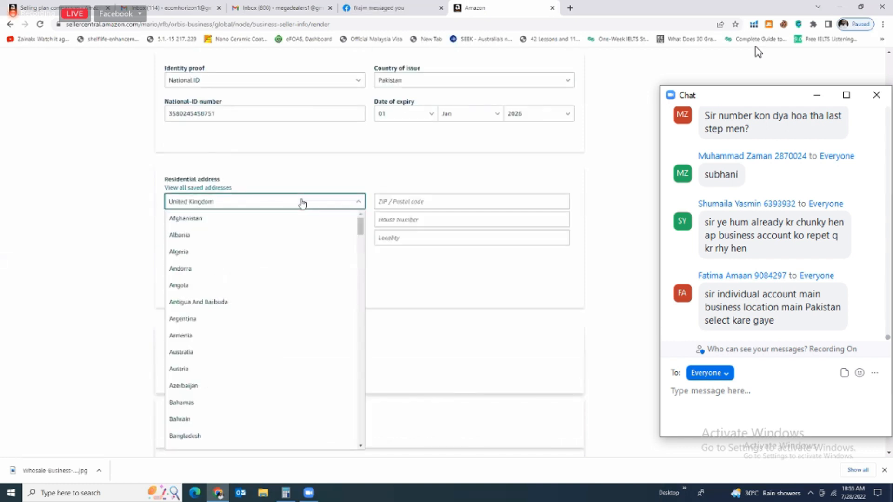
{"action": "scroll", "coordinate": [315, 245], "scroll_direction": "down", "scroll_amount": 1}
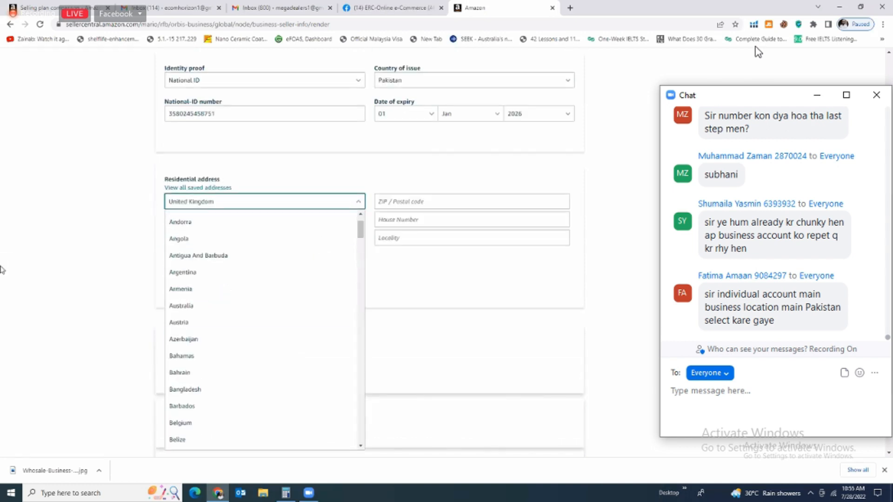
{"action": "key", "text": "Down"}
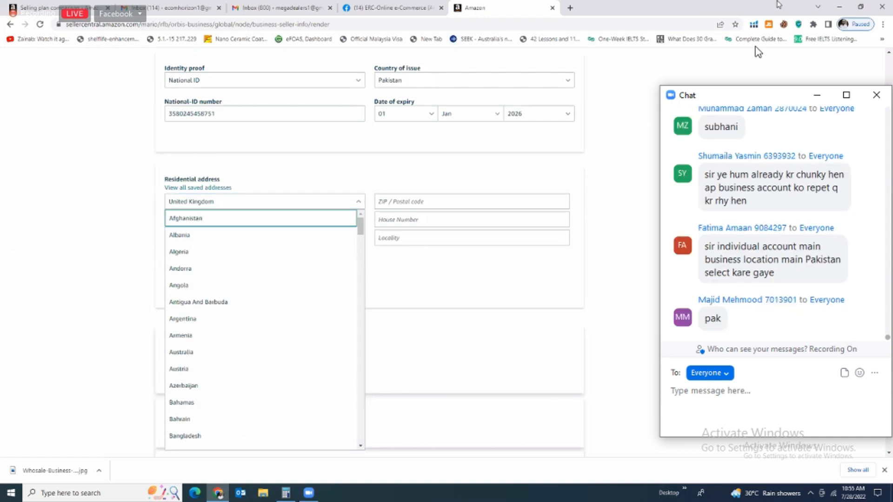
{"action": "scroll", "coordinate": [235, 267], "scroll_direction": "down", "scroll_amount": 7}
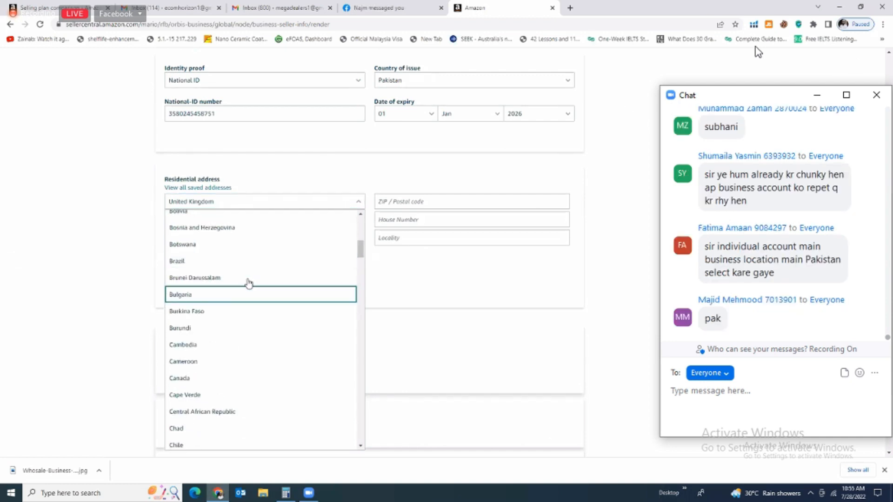
{"action": "scroll", "coordinate": [251, 307], "scroll_direction": "down", "scroll_amount": 6}
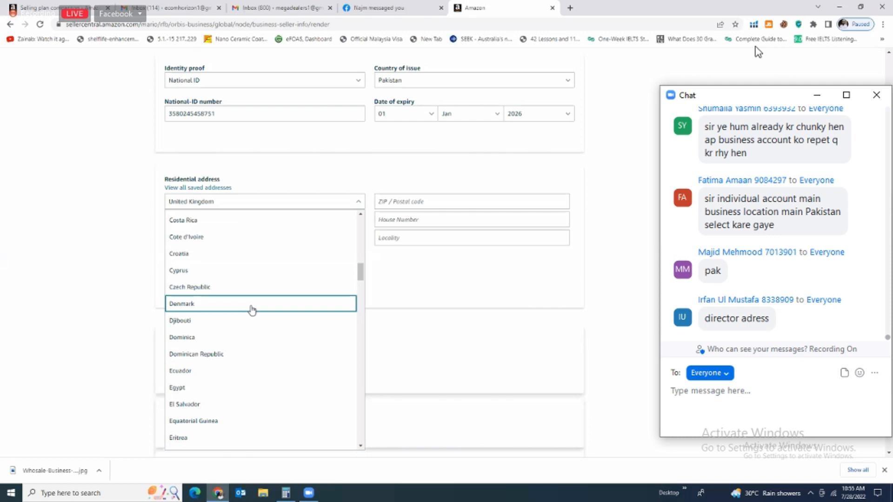
{"action": "key", "text": "p"}
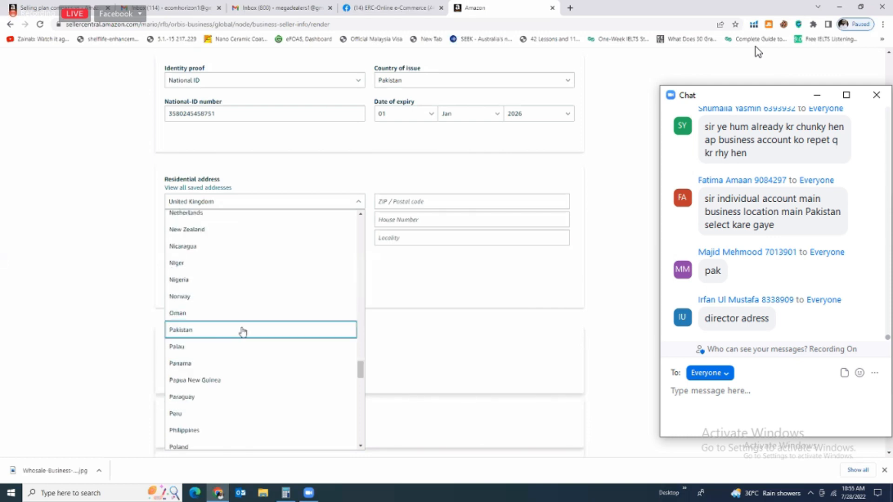
{"action": "left_click", "coordinate": [241, 330]}
Fill in the residential postcode, address lines, city and region.
{"action": "left_click", "coordinate": [483, 203]}
{"action": "type", "text": "54000"}
{"action": "left_click", "coordinate": [274, 226]}
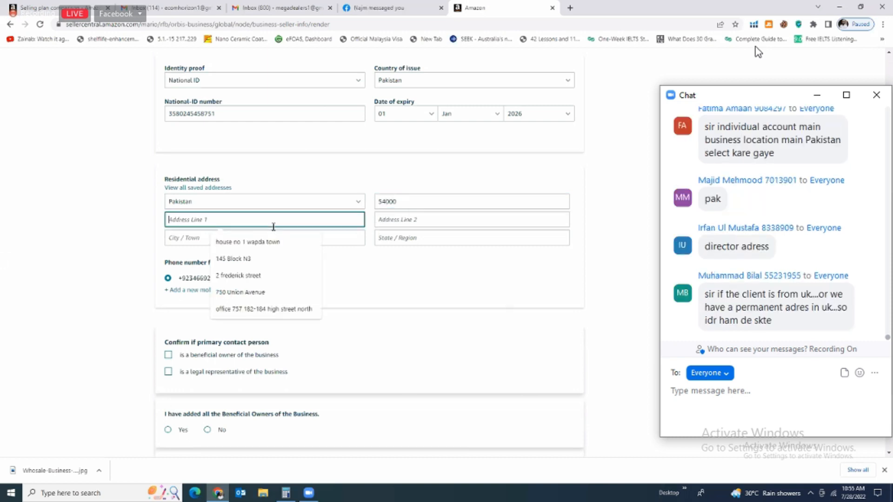
{"action": "type", "text": "lahore"}
{"action": "key", "text": "Tab"}
{"action": "type", "text": "lahore"}
{"action": "key", "text": "Tab"}
{"action": "type", "text": "laho"}
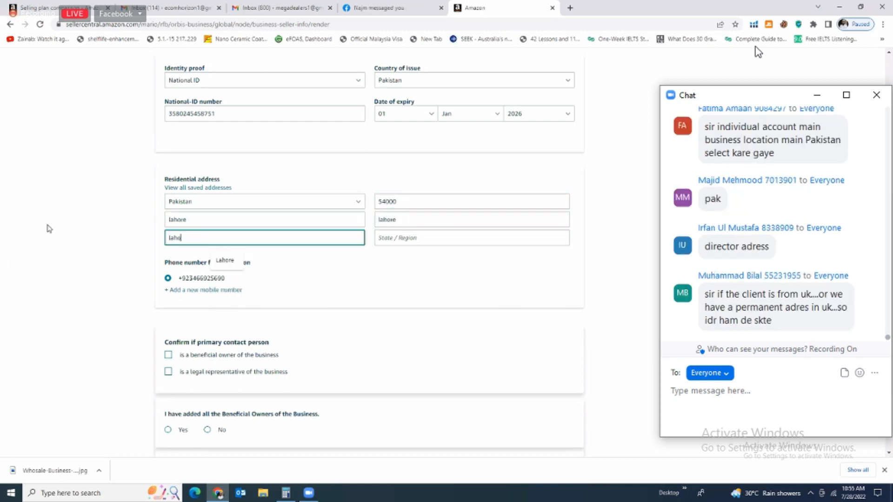
{"action": "type", "text": "re"}
{"action": "key", "text": "Tab"}
{"action": "type", "text": "punjab"}
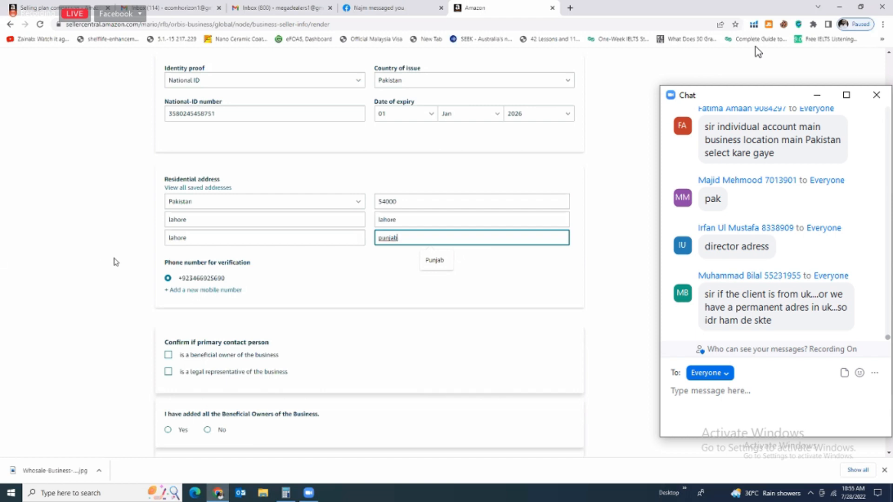
{"action": "scroll", "coordinate": [115, 262], "scroll_direction": "down", "scroll_amount": 2}
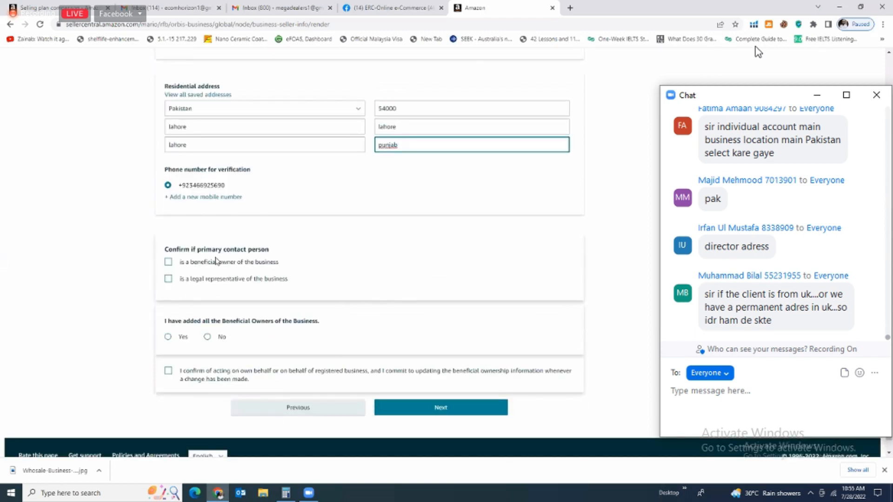
Tick the beneficial owner, all-owners-added and acting-on-the-business's-behalf confirmation boxes.
{"action": "left_click", "coordinate": [168, 264]}
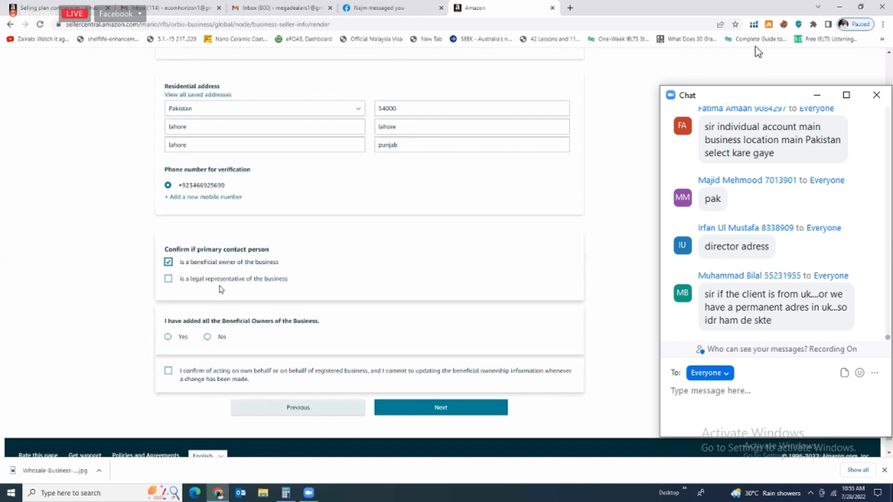
{"action": "scroll", "coordinate": [132, 309], "scroll_direction": "down", "scroll_amount": 1}
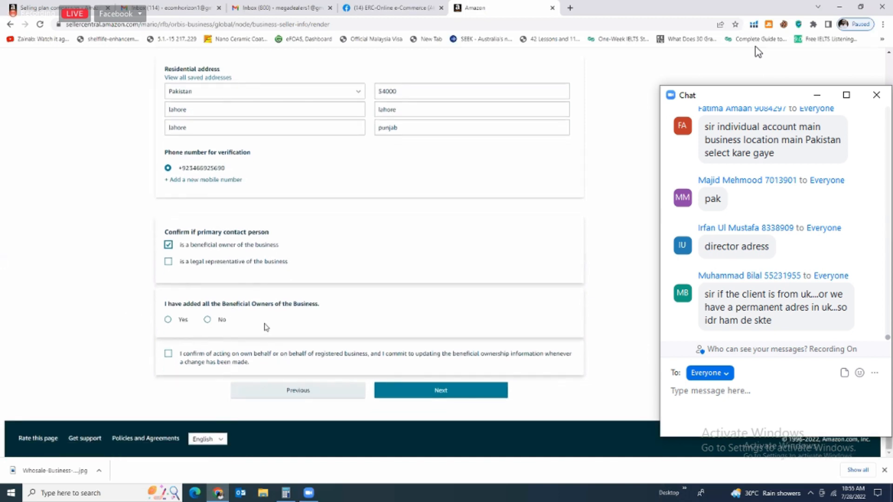
{"action": "left_click", "coordinate": [168, 320]}
{"action": "scroll", "coordinate": [289, 289], "scroll_direction": "up", "scroll_amount": 4}
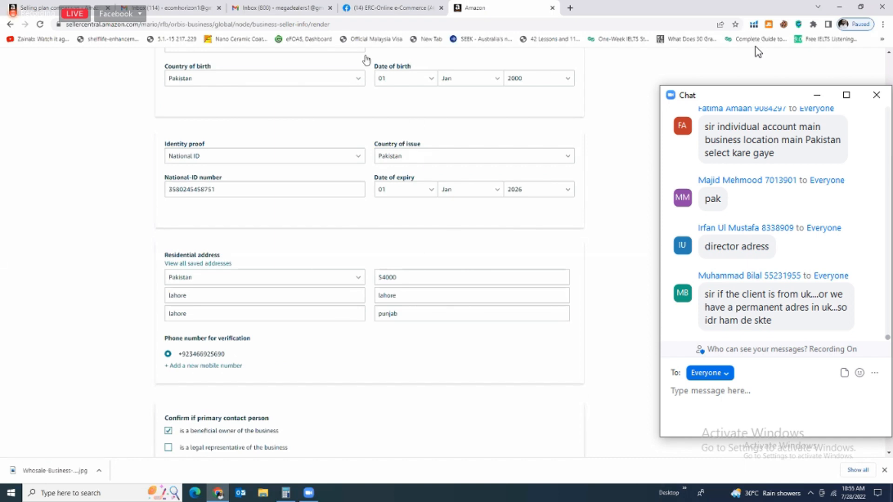
{"action": "scroll", "coordinate": [421, 247], "scroll_direction": "up", "scroll_amount": 2}
{"action": "scroll", "coordinate": [309, 187], "scroll_direction": "down", "scroll_amount": 6}
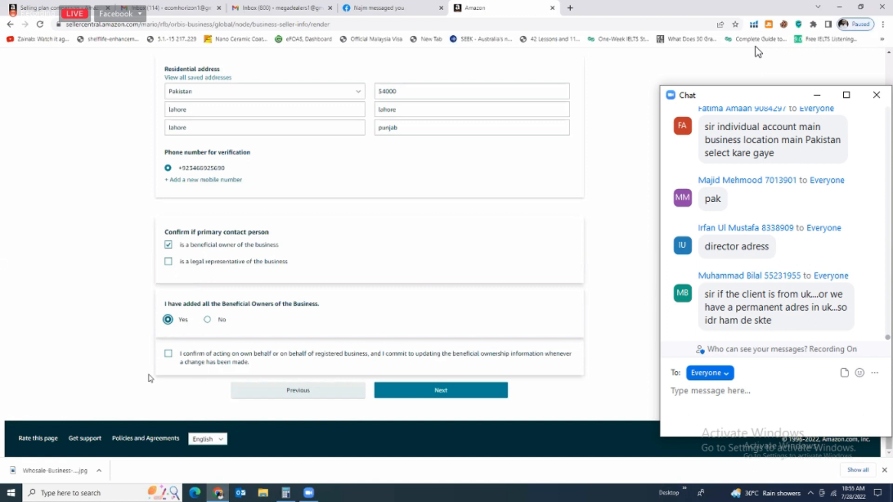
{"action": "left_click", "coordinate": [168, 352]}
Submit the seller information and highlight the bank account and credit card requirements.
{"action": "left_click", "coordinate": [427, 390]}
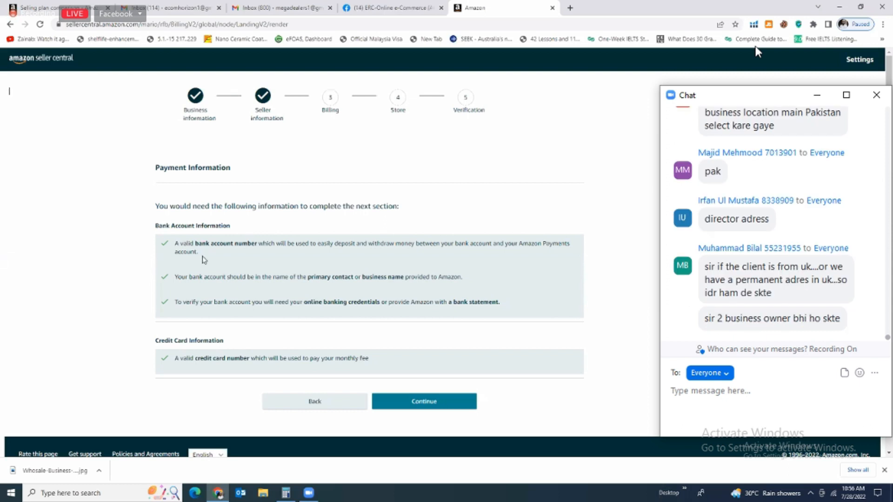
{"action": "scroll", "coordinate": [233, 251], "scroll_direction": "down", "scroll_amount": 1}
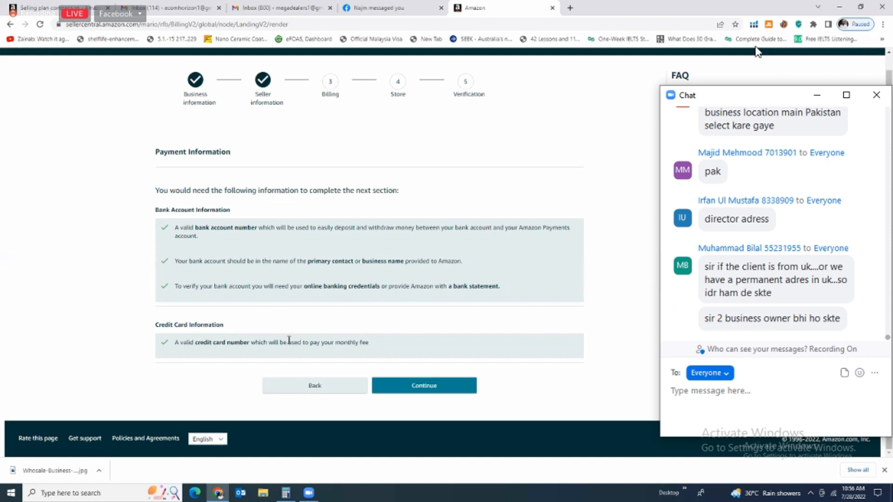
{"action": "left_click_drag", "start_coordinate": [202, 228], "coordinate": [489, 284]}
{"action": "left_click_drag", "start_coordinate": [174, 342], "coordinate": [368, 342]}
{"action": "left_click", "coordinate": [300, 357]}
Go over the payment requirements again, then continue to adding a bank account.
{"action": "left_click_drag", "start_coordinate": [149, 231], "coordinate": [514, 289]}
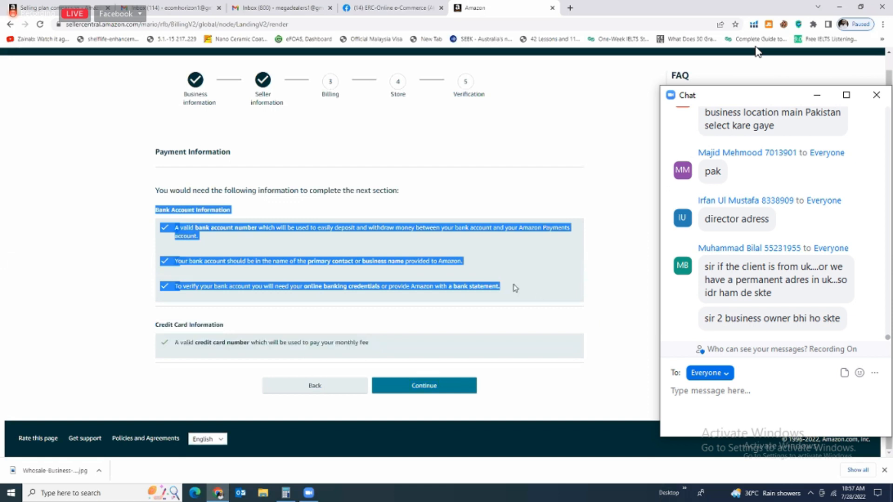
{"action": "left_click", "coordinate": [515, 288]}
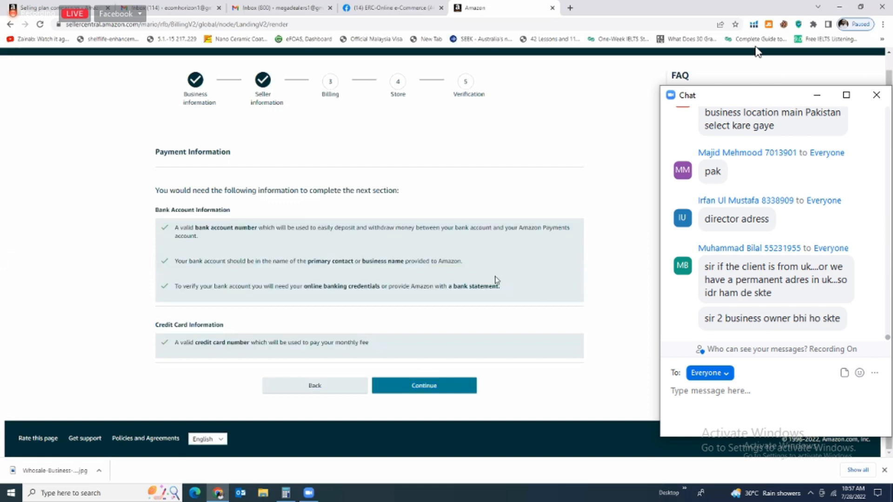
{"action": "left_click_drag", "start_coordinate": [157, 324], "coordinate": [380, 355]}
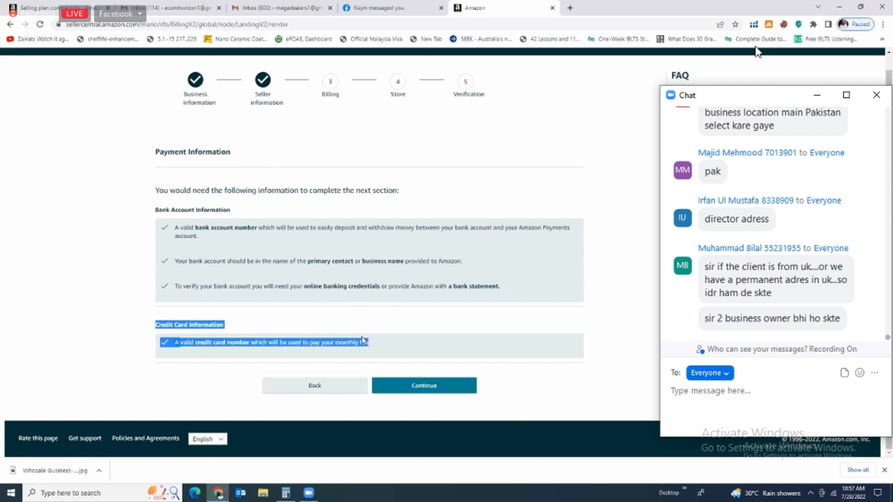
{"action": "left_click", "coordinate": [363, 339]}
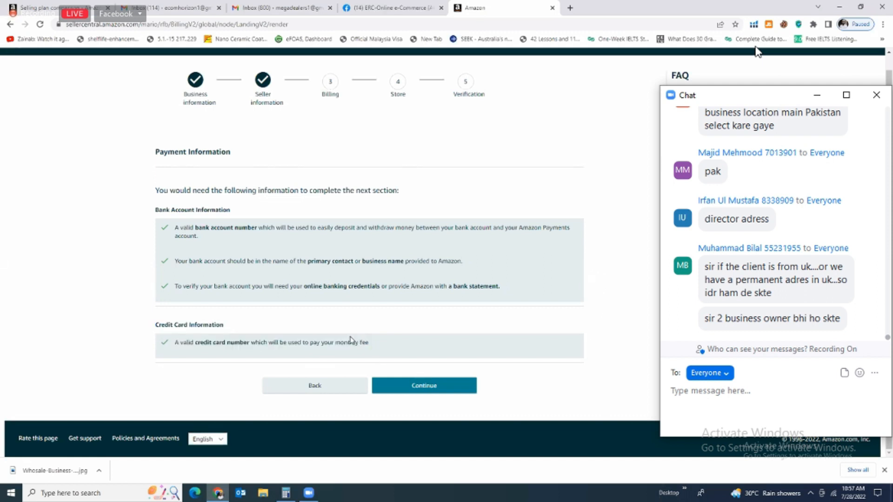
{"action": "left_click_drag", "start_coordinate": [155, 325], "coordinate": [391, 352]}
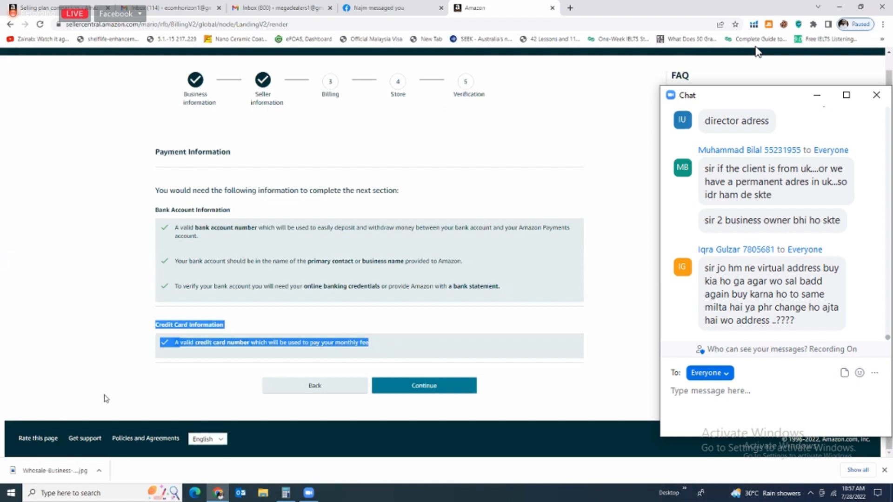
{"action": "left_click", "coordinate": [758, 52]}
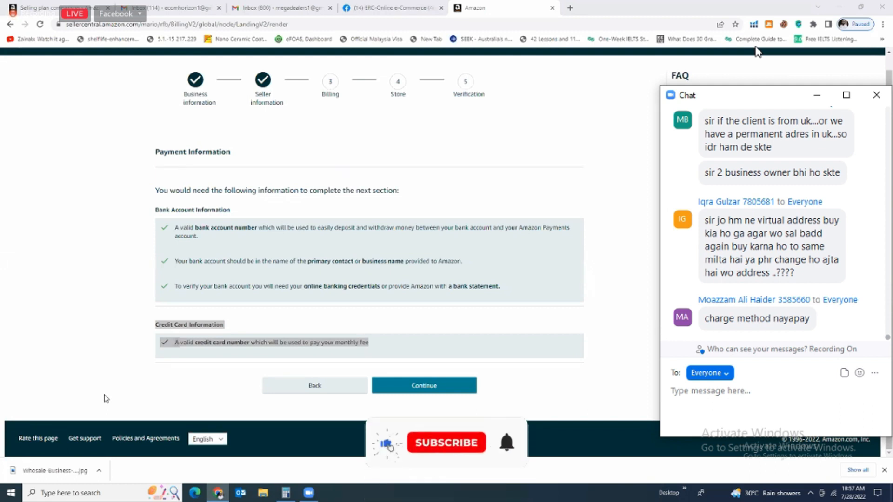
{"action": "left_click", "coordinate": [431, 386]}
Select Ecom Alumni as the Bank Account Holder Name.
{"action": "scroll", "coordinate": [57, 214], "scroll_direction": "down", "scroll_amount": 2}
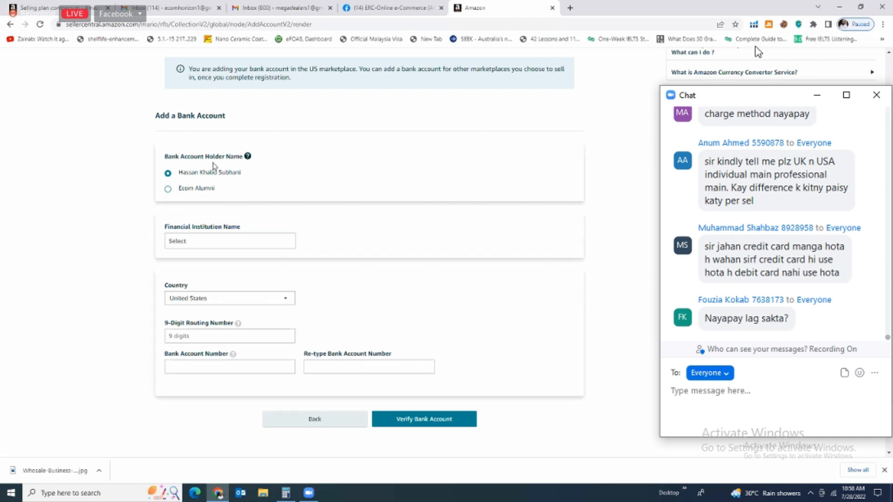
{"action": "left_click", "coordinate": [212, 193]}
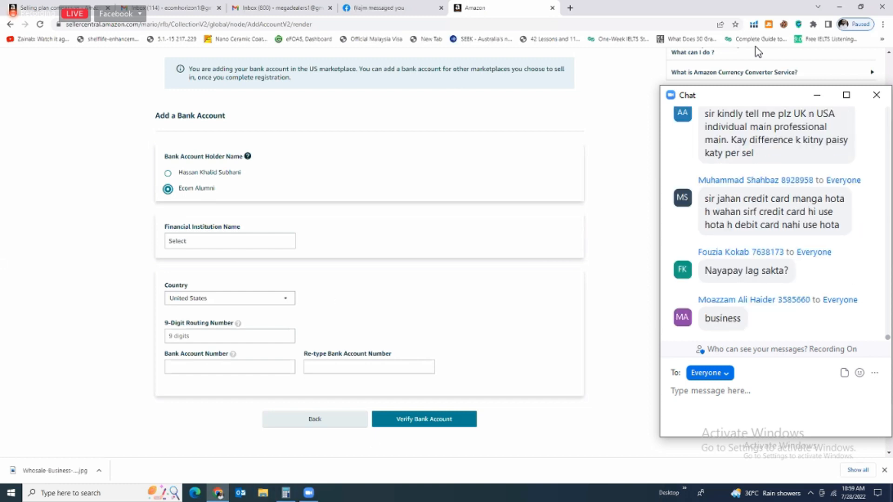
{"action": "left_click", "coordinate": [256, 493]}
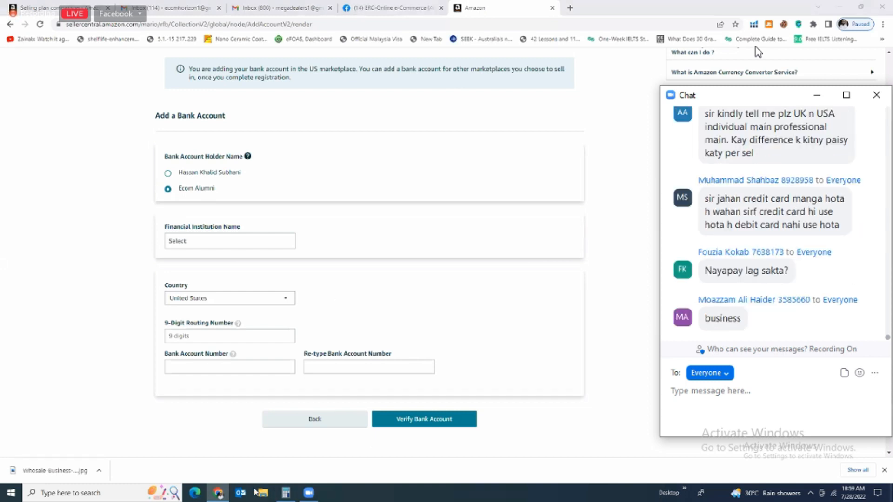
{"action": "scroll", "coordinate": [177, 223], "scroll_direction": "down", "scroll_amount": 1}
Choose Others from the Financial Institution Name list.
{"action": "left_click", "coordinate": [233, 177]}
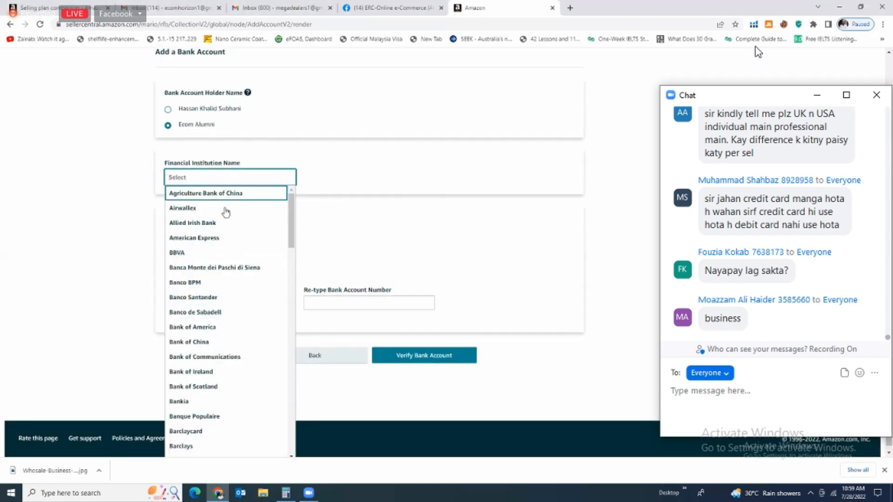
{"action": "type", "text": "wtra"}
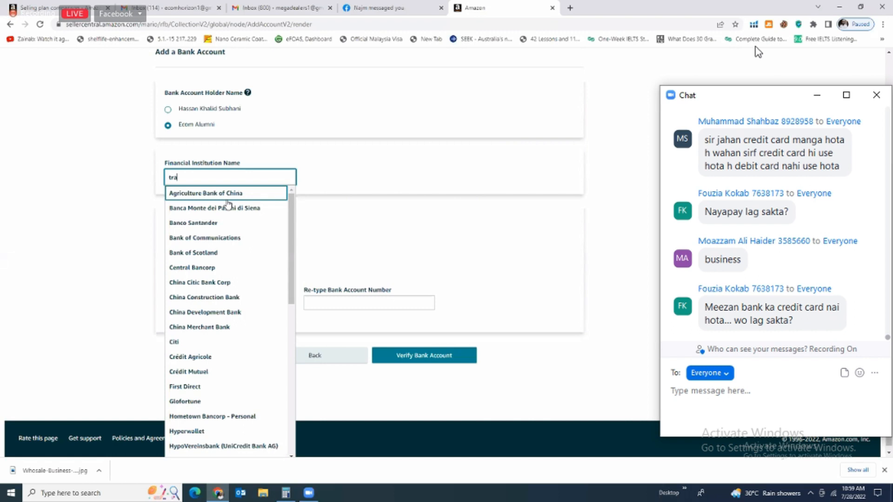
{"action": "key", "text": "BackSpace"}
{"action": "key", "text": "BackSpace"}
{"action": "key", "text": "BackSpace"}
{"action": "scroll", "coordinate": [223, 312], "scroll_direction": "up", "scroll_amount": 1}
{"action": "scroll", "coordinate": [223, 294], "scroll_direction": "down", "scroll_amount": 2}
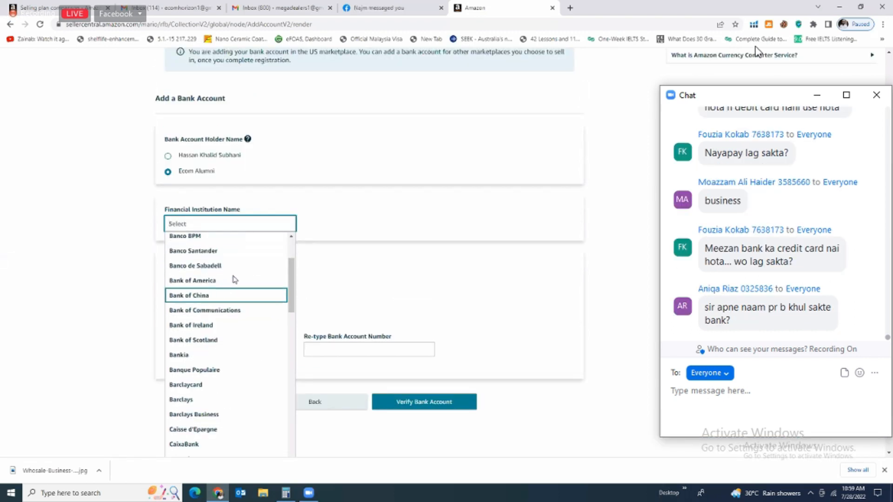
{"action": "scroll", "coordinate": [234, 279], "scroll_direction": "down", "scroll_amount": 2}
{"action": "scroll", "coordinate": [233, 276], "scroll_direction": "down", "scroll_amount": 10}
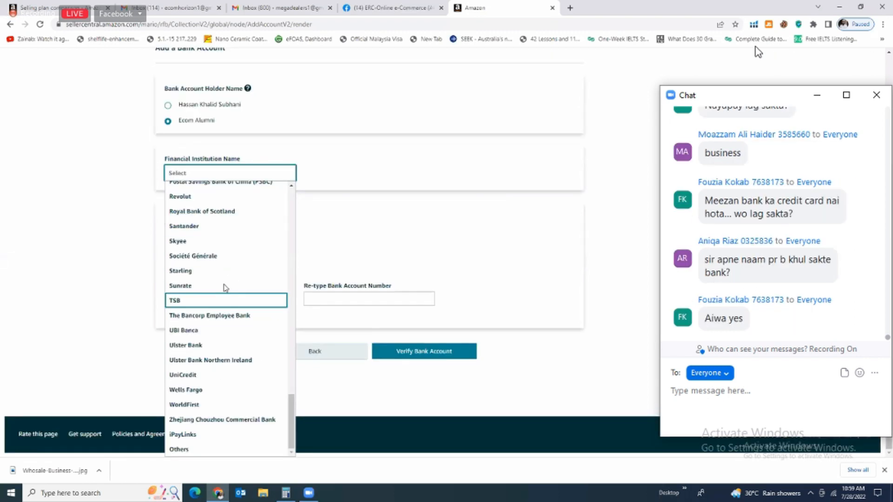
{"action": "left_click", "coordinate": [198, 449]}
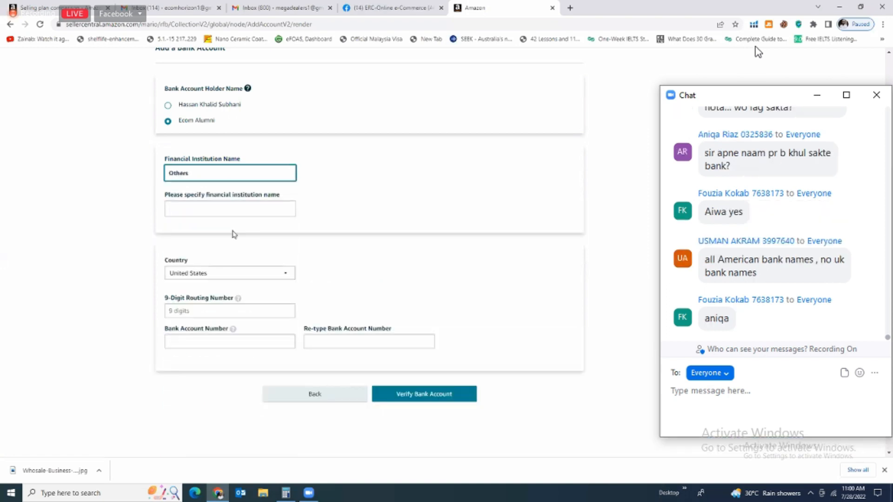
Specify Wise as the financial institution name, keeping Others selected.
{"action": "left_click", "coordinate": [240, 206]}
{"action": "type", "text": "Wise"}
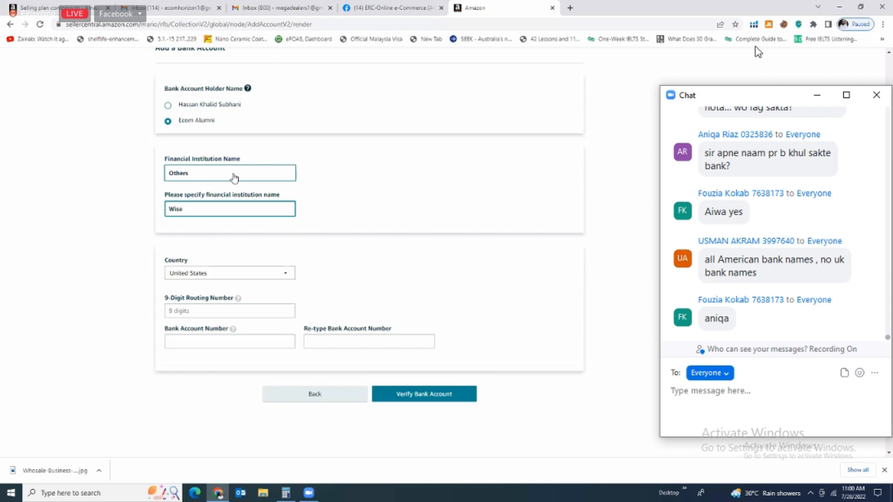
{"action": "left_click", "coordinate": [234, 178]}
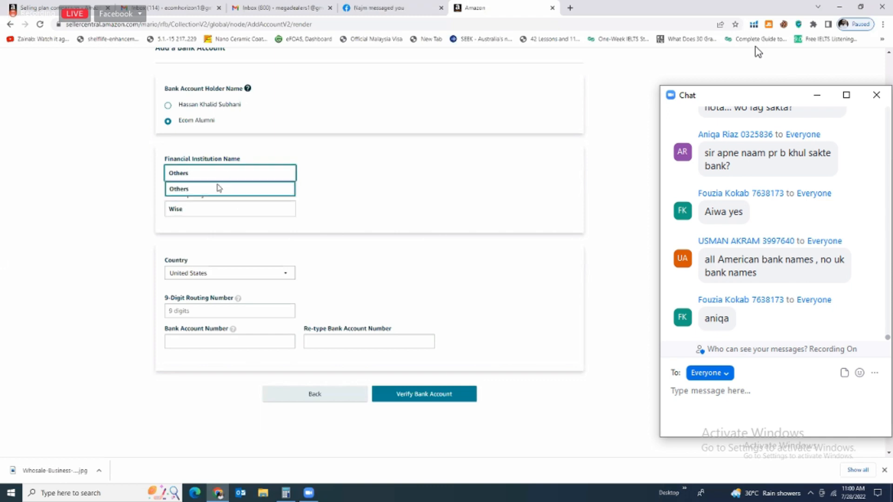
{"action": "left_click", "coordinate": [223, 180]}
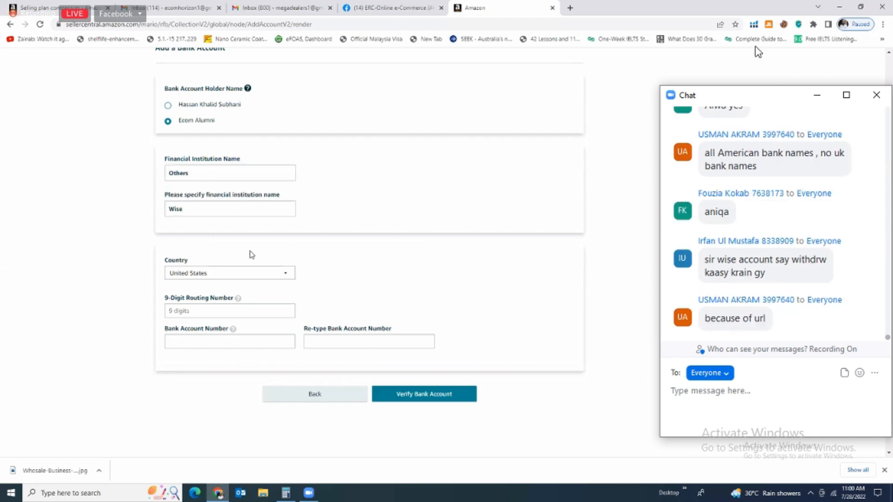
{"action": "scroll", "coordinate": [193, 256], "scroll_direction": "down", "scroll_amount": 2}
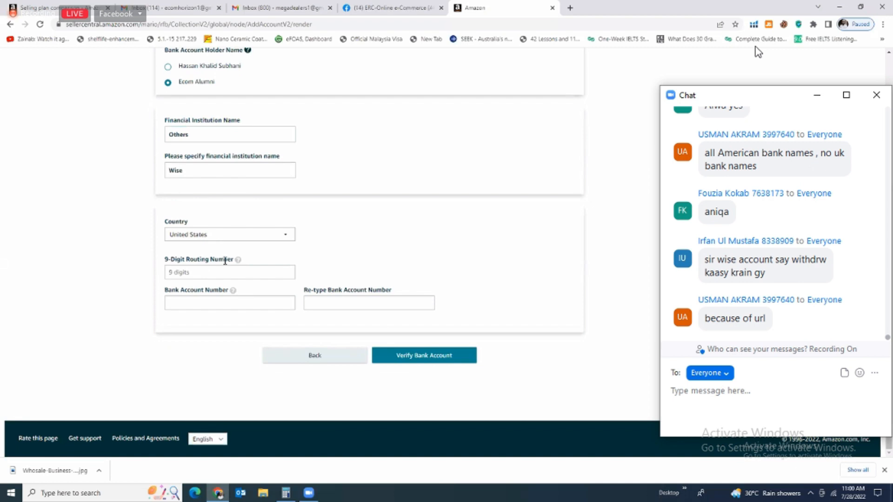
{"action": "scroll", "coordinate": [225, 259], "scroll_direction": "up", "scroll_amount": 1}
{"action": "scroll", "coordinate": [205, 263], "scroll_direction": "down", "scroll_amount": 1}
Set the bank country to United Kingdom and enter the sort code and account number.
{"action": "left_click", "coordinate": [217, 234]}
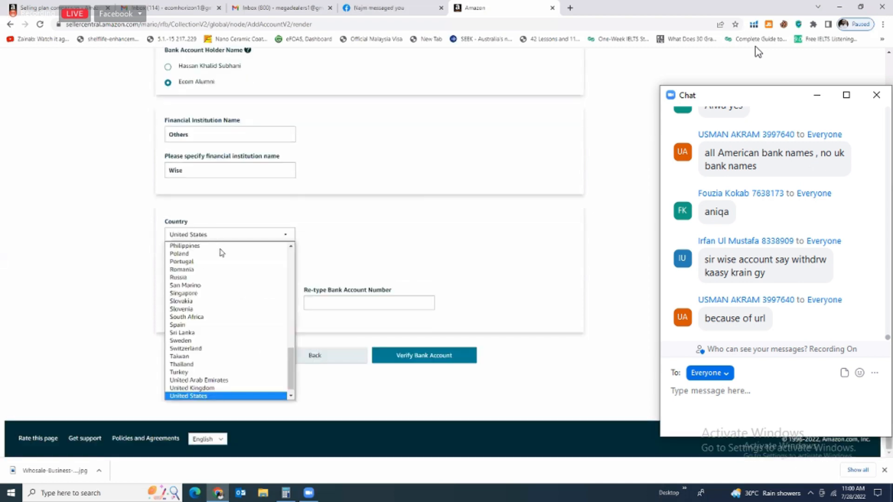
{"action": "key", "text": "u"}
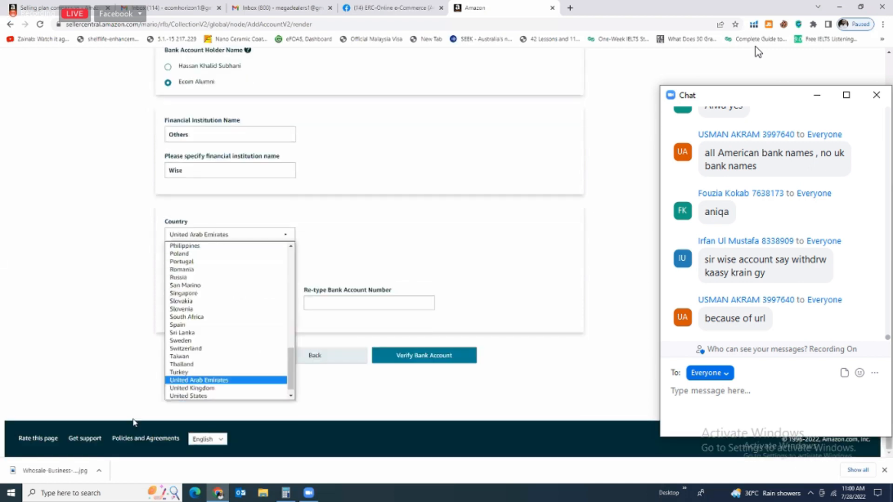
{"action": "key", "text": "Down"}
{"action": "key", "text": "Return"}
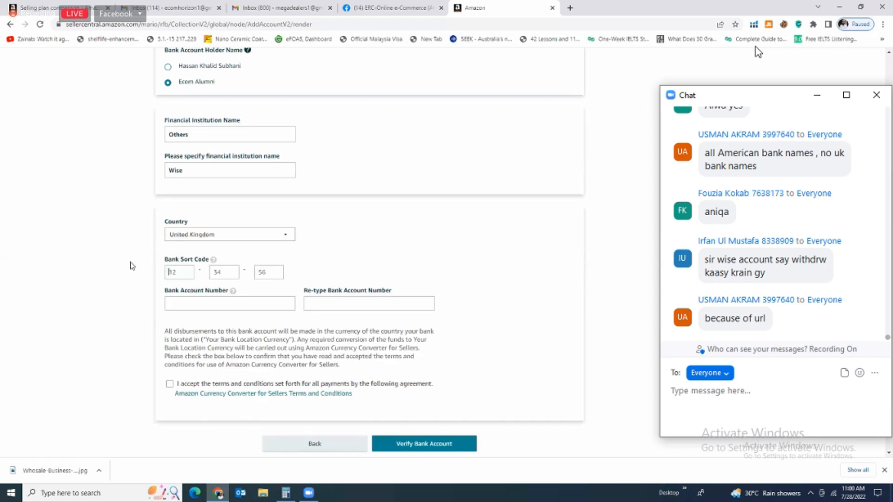
{"action": "key", "text": "Tab"}
{"action": "type", "text": "14"}
{"action": "key", "text": "Tab"}
Copy the account number into the Re-type field and accept the currency converter terms.
{"action": "key", "text": "ctrl+a"}
{"action": "key", "text": "ctrl+c"}
{"action": "left_click", "coordinate": [321, 304]}
{"action": "key", "text": "ctrl+v"}
{"action": "scroll", "coordinate": [265, 339], "scroll_direction": "down", "scroll_amount": 1}
{"action": "left_click", "coordinate": [180, 341]}
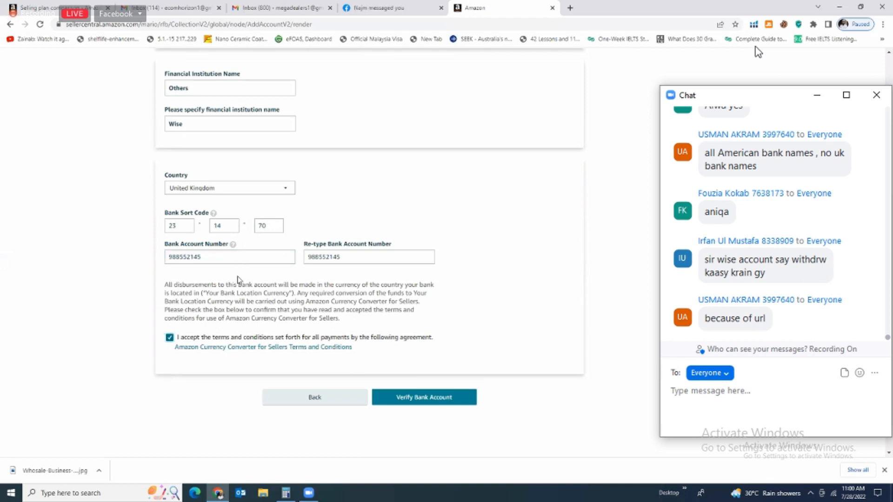
{"action": "scroll", "coordinate": [239, 279], "scroll_direction": "up", "scroll_amount": 1}
{"action": "scroll", "coordinate": [238, 299], "scroll_direction": "up", "scroll_amount": 2}
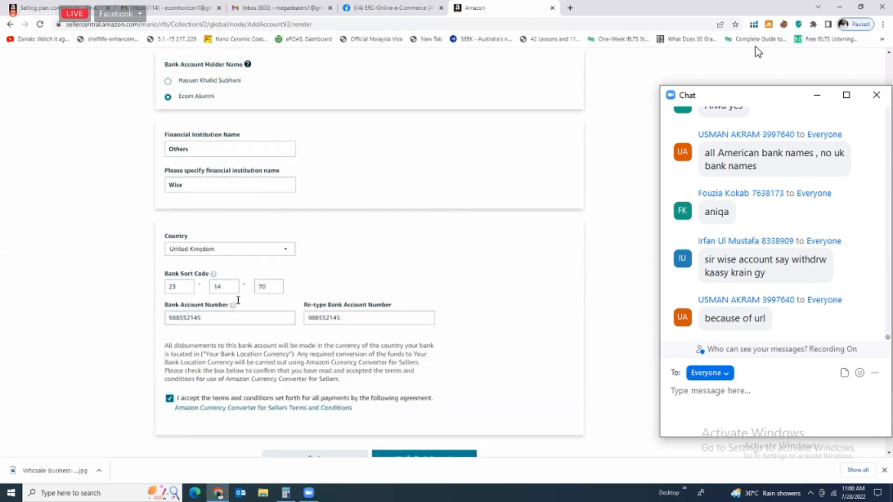
{"action": "scroll", "coordinate": [238, 303], "scroll_direction": "down", "scroll_amount": 3}
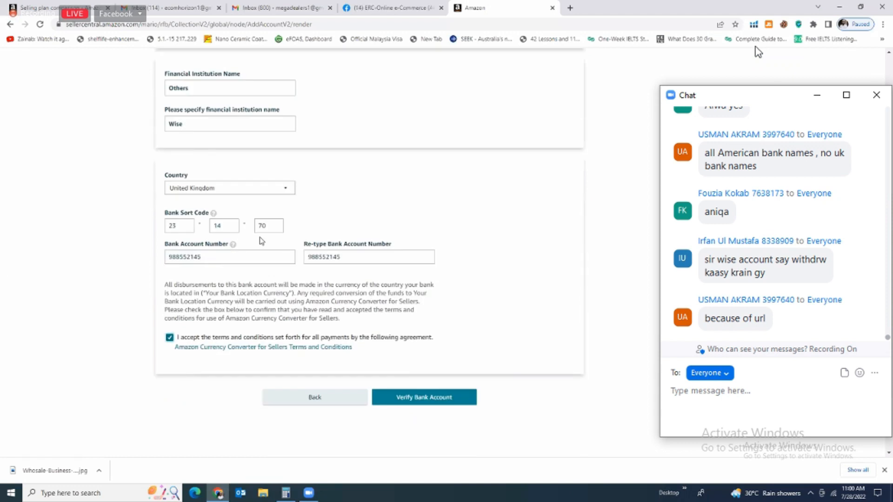
{"action": "scroll", "coordinate": [262, 241], "scroll_direction": "down", "scroll_amount": 1}
After the validation error, delete the account number's extra last digit and resubmit for verification.
{"action": "left_click", "coordinate": [432, 357]}
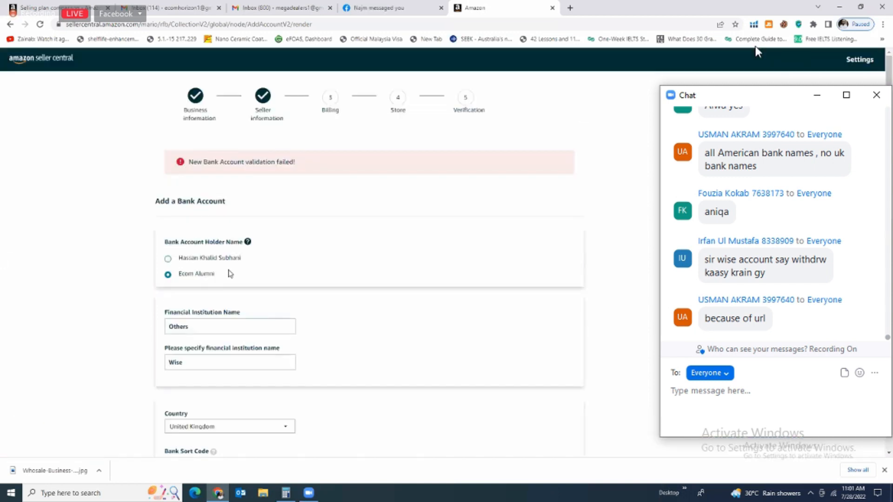
{"action": "scroll", "coordinate": [230, 272], "scroll_direction": "down", "scroll_amount": 2}
{"action": "scroll", "coordinate": [229, 269], "scroll_direction": "down", "scroll_amount": 2}
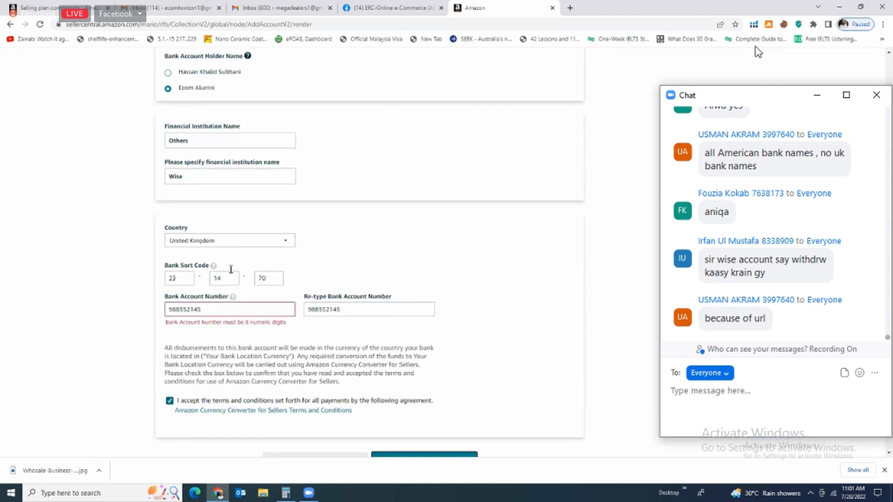
{"action": "left_click", "coordinate": [216, 310]}
{"action": "key", "text": "BackSpace"}
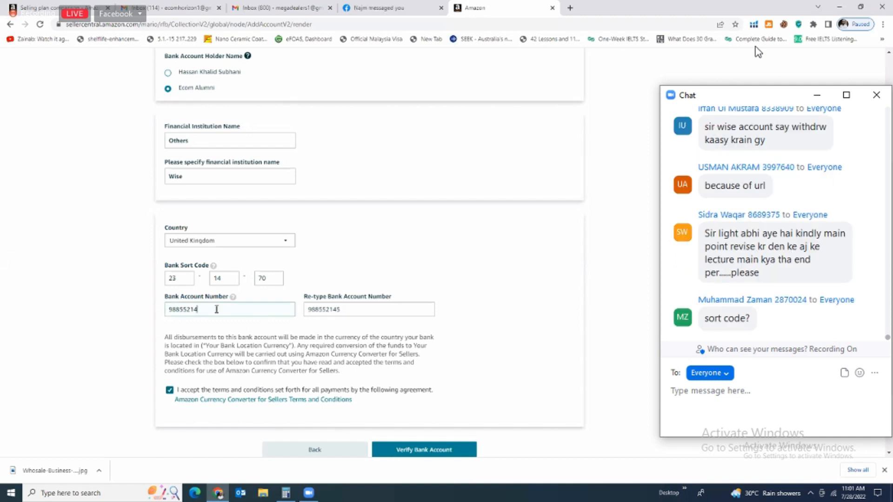
{"action": "left_click", "coordinate": [362, 312]}
{"action": "key", "text": "Return"}
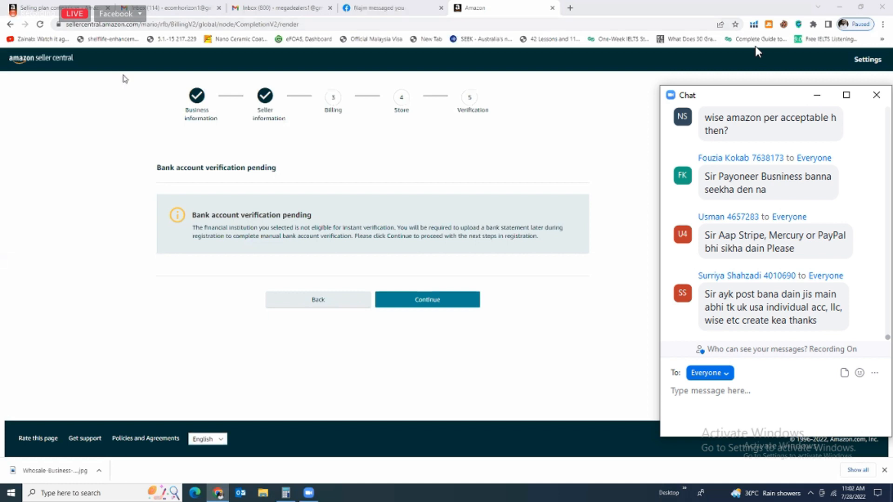
Continue past the pending bank verification notice and start on the credit card number.
{"action": "left_click", "coordinate": [454, 305]}
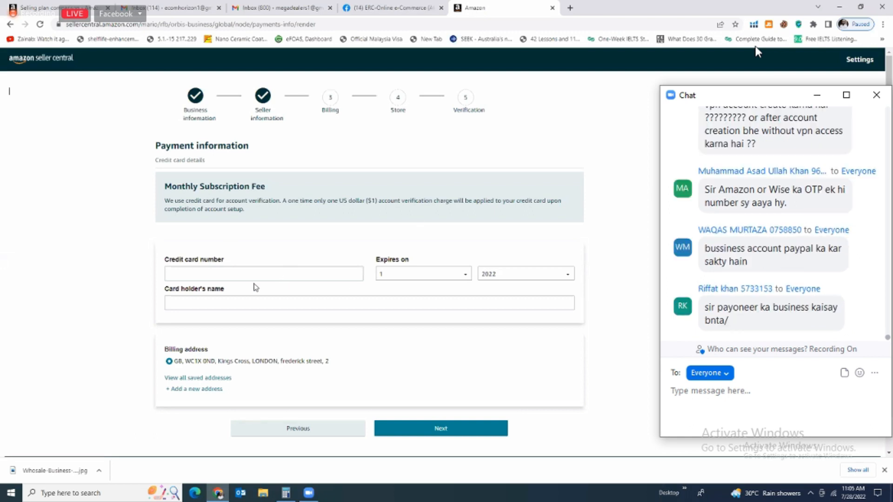
{"action": "left_click", "coordinate": [315, 274]}
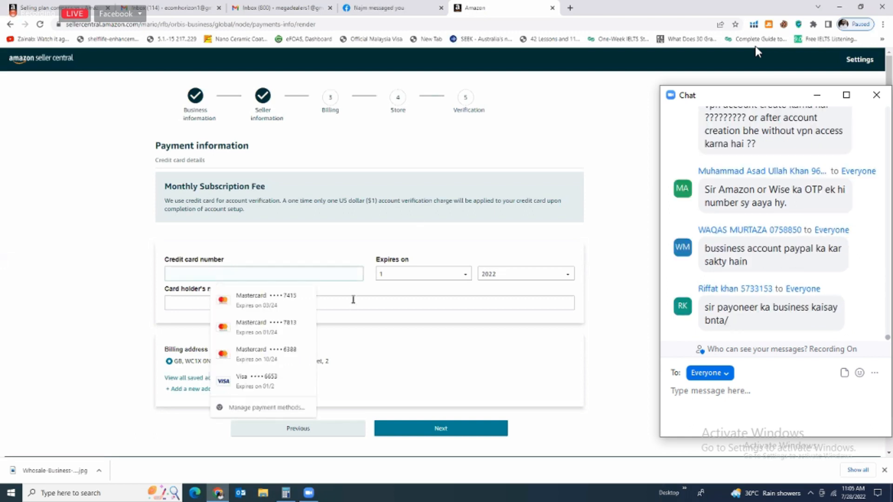
{"action": "left_click", "coordinate": [199, 31]}
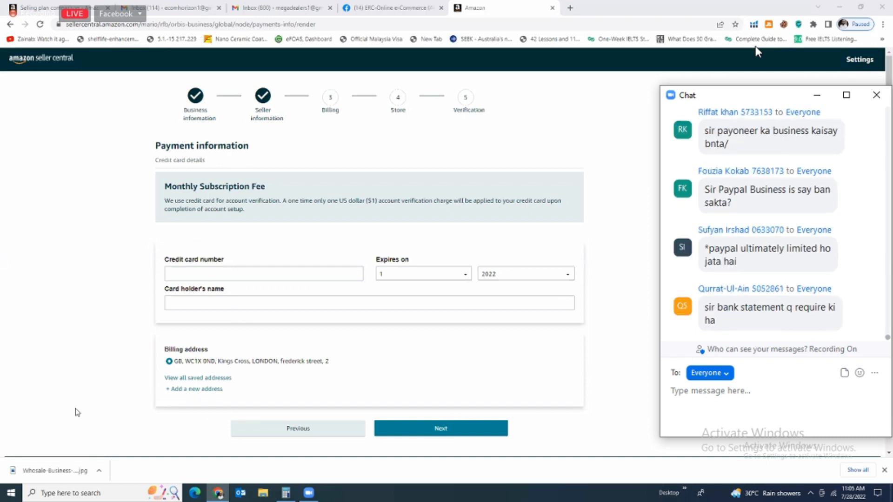
Try filling the card from a saved Mastercard, then dismiss the suggestions leaving the number empty.
{"action": "left_click", "coordinate": [319, 279]}
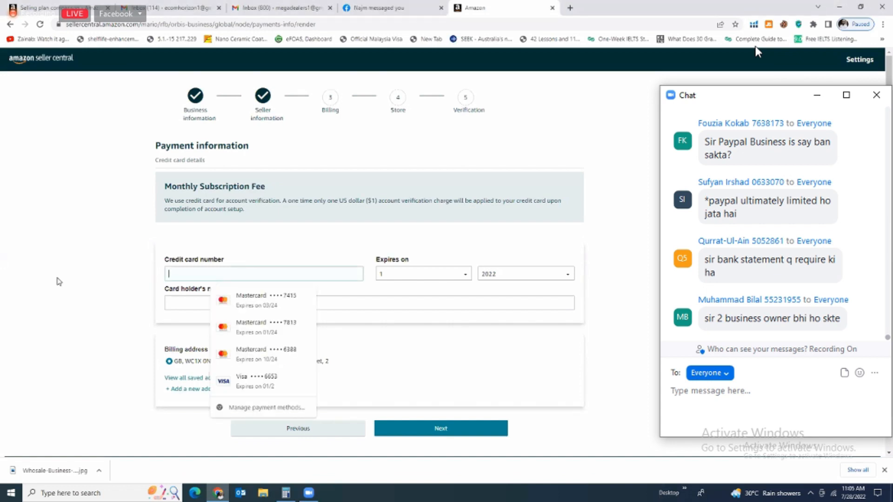
{"action": "left_click", "coordinate": [242, 293]}
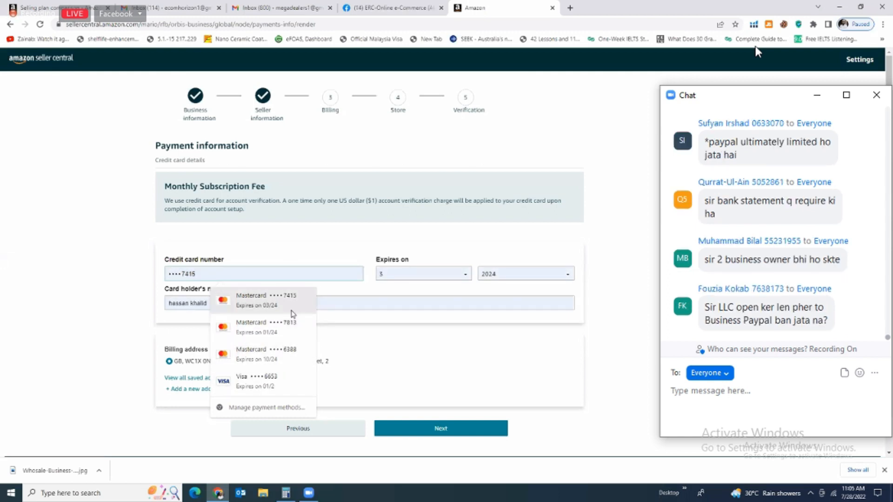
{"action": "left_click", "coordinate": [36, 286]}
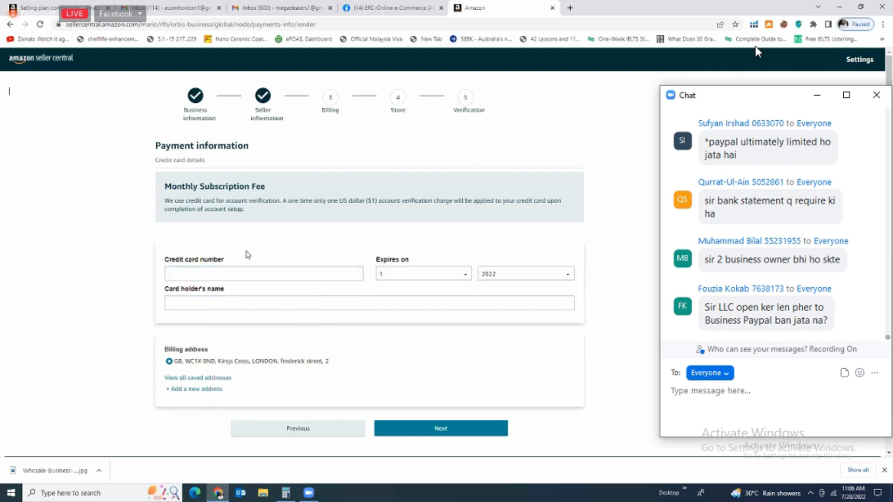
{"action": "left_click", "coordinate": [289, 273]}
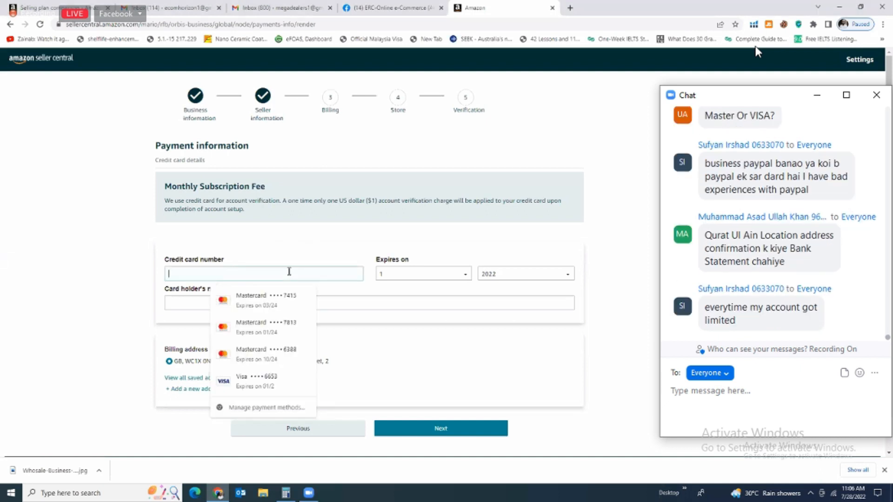
{"action": "left_click", "coordinate": [305, 375]}
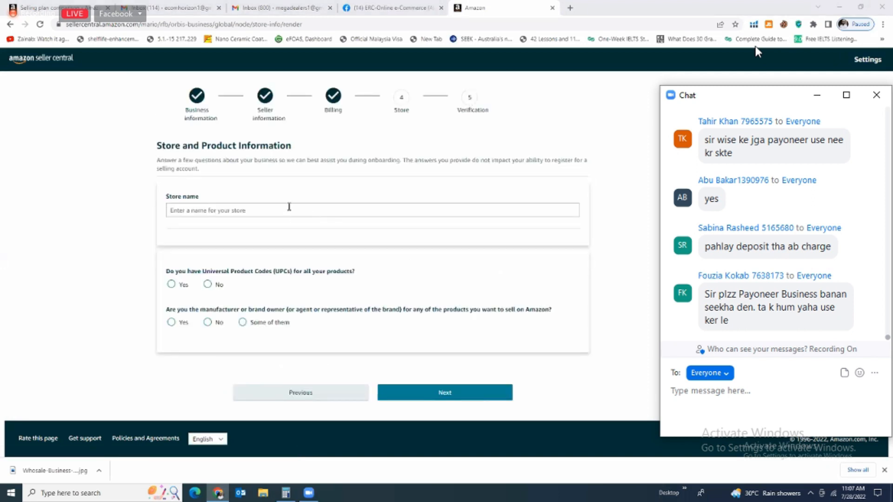
Name the store 'Ecom Alumni 11', answer No to the brand-owner question, and submit the Store step.
{"action": "type", "text": "Ecom Alumni"}
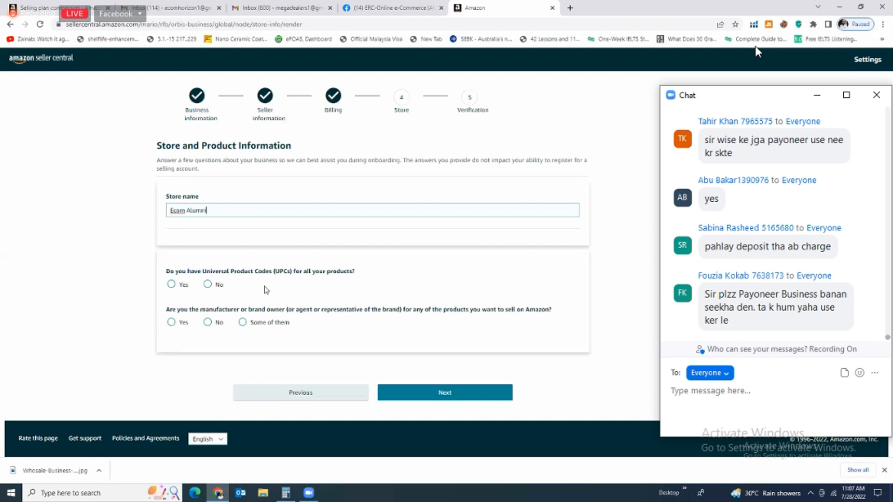
{"action": "left_click", "coordinate": [216, 323]}
{"action": "left_click", "coordinate": [319, 224]}
{"action": "type", "text": "11"}
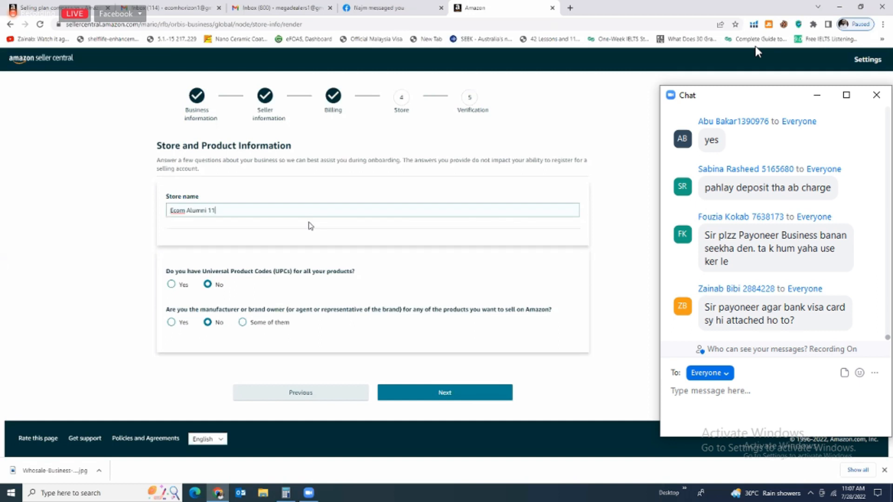
{"action": "left_click", "coordinate": [440, 403]}
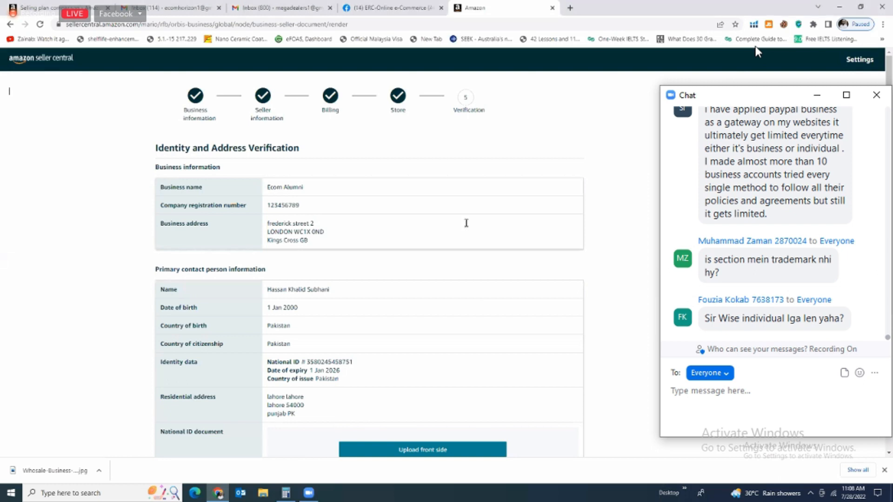
Keep Bank account statement as the proof-of-address document on the identity verification form.
{"action": "scroll", "coordinate": [467, 224], "scroll_direction": "down", "scroll_amount": 2}
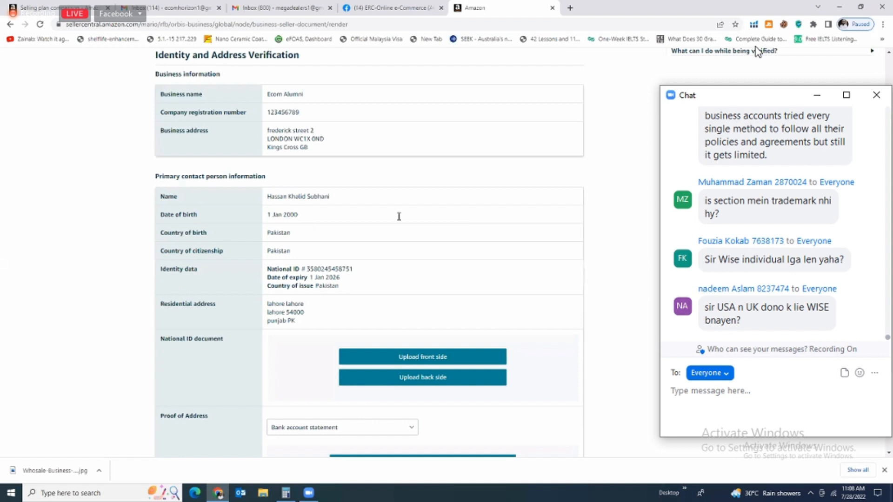
{"action": "scroll", "coordinate": [399, 216], "scroll_direction": "down", "scroll_amount": 2}
{"action": "scroll", "coordinate": [300, 253], "scroll_direction": "up", "scroll_amount": 3}
{"action": "scroll", "coordinate": [300, 253], "scroll_direction": "down", "scroll_amount": 3}
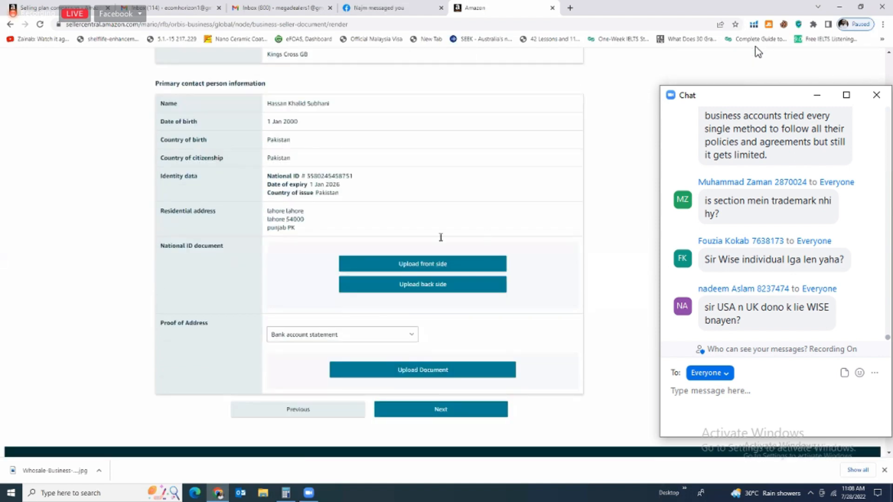
{"action": "scroll", "coordinate": [307, 267], "scroll_direction": "down", "scroll_amount": 1}
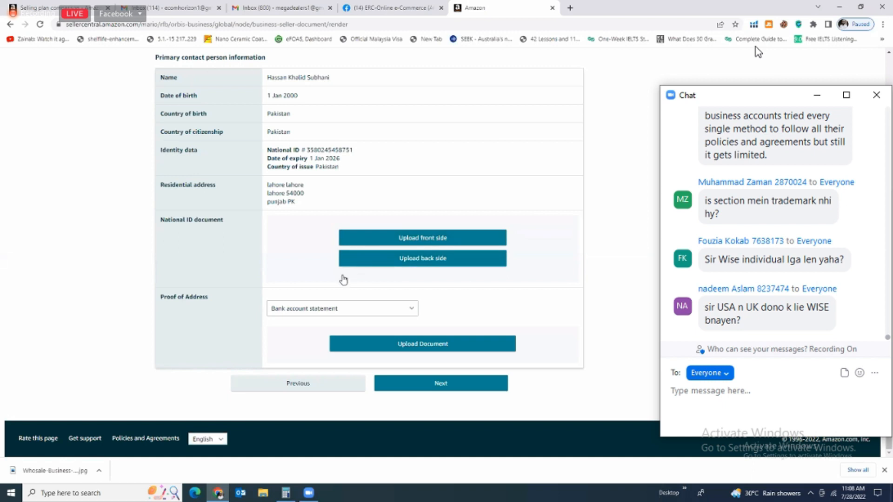
{"action": "left_click", "coordinate": [310, 313]}
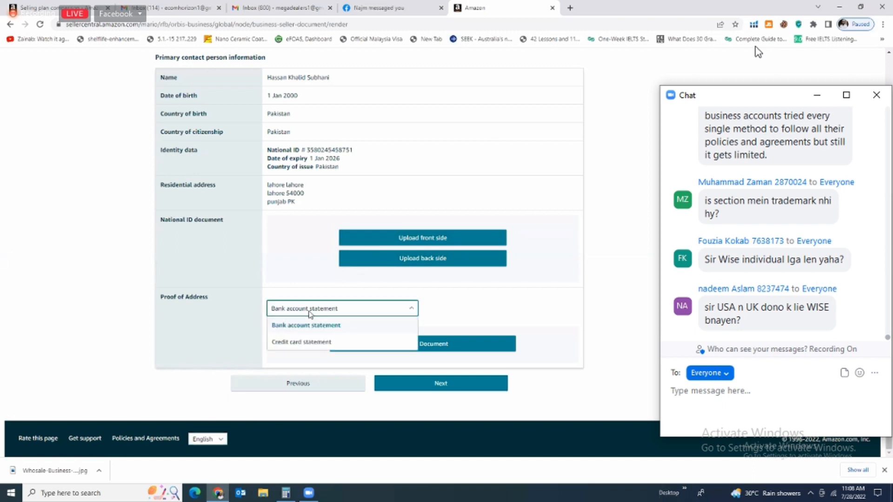
{"action": "left_click", "coordinate": [319, 325]}
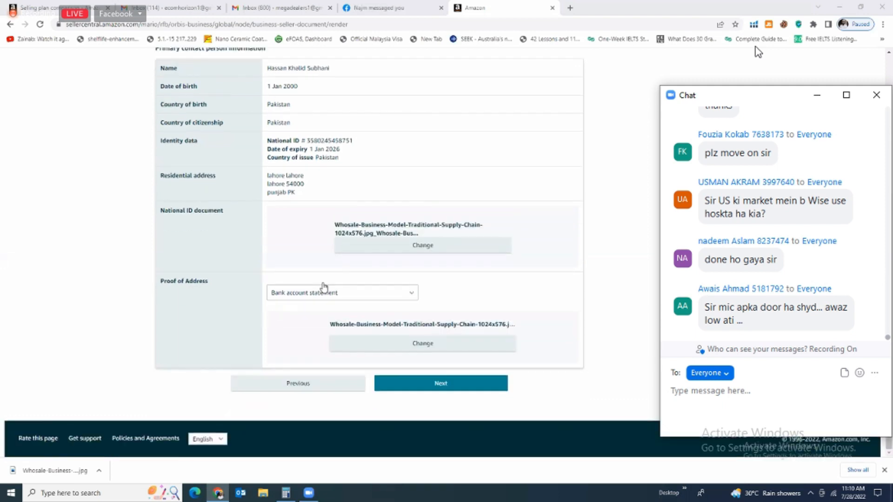
{"action": "scroll", "coordinate": [325, 286], "scroll_direction": "up", "scroll_amount": 3}
{"action": "scroll", "coordinate": [324, 286], "scroll_direction": "down", "scroll_amount": 3}
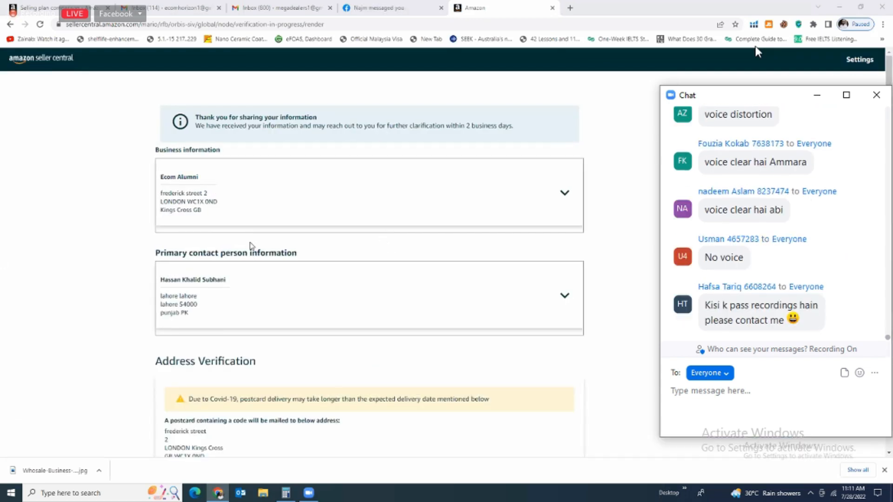
{"action": "scroll", "coordinate": [251, 245], "scroll_direction": "down", "scroll_amount": 4}
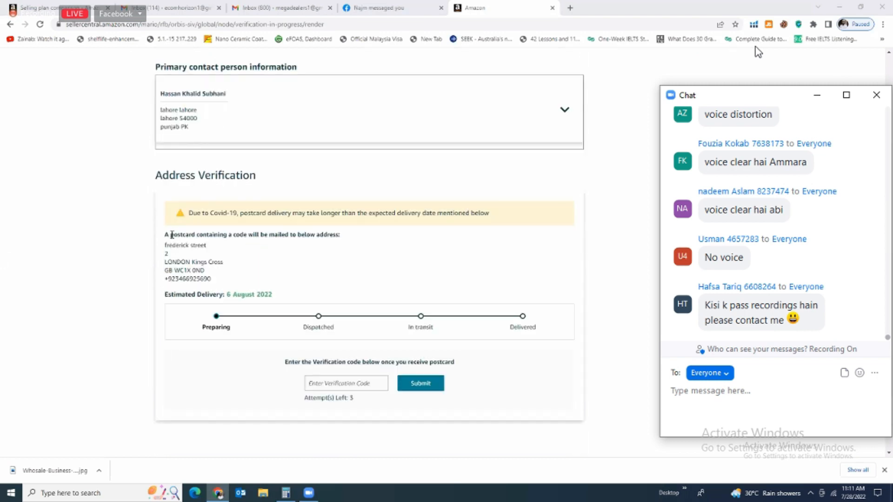
{"action": "left_click_drag", "start_coordinate": [171, 235], "coordinate": [336, 257]}
{"action": "left_click", "coordinate": [194, 271]}
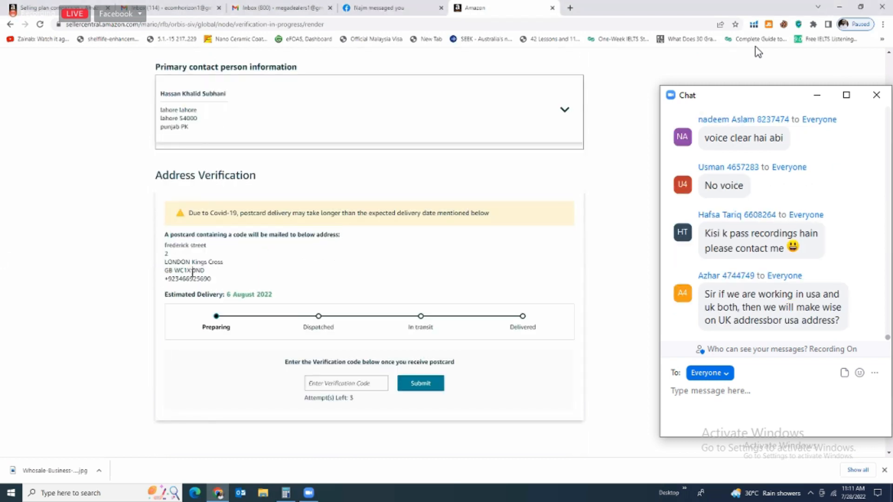
{"action": "scroll", "coordinate": [193, 276], "scroll_direction": "down", "scroll_amount": 1}
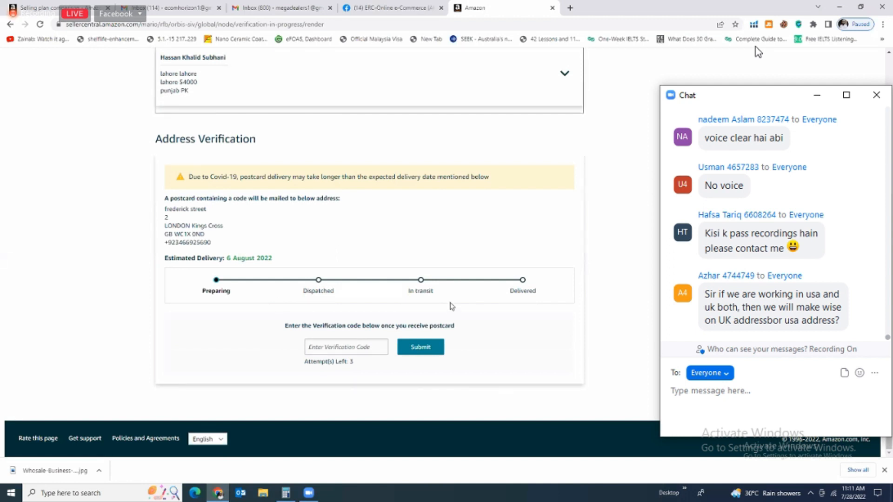
{"action": "left_click", "coordinate": [359, 347]}
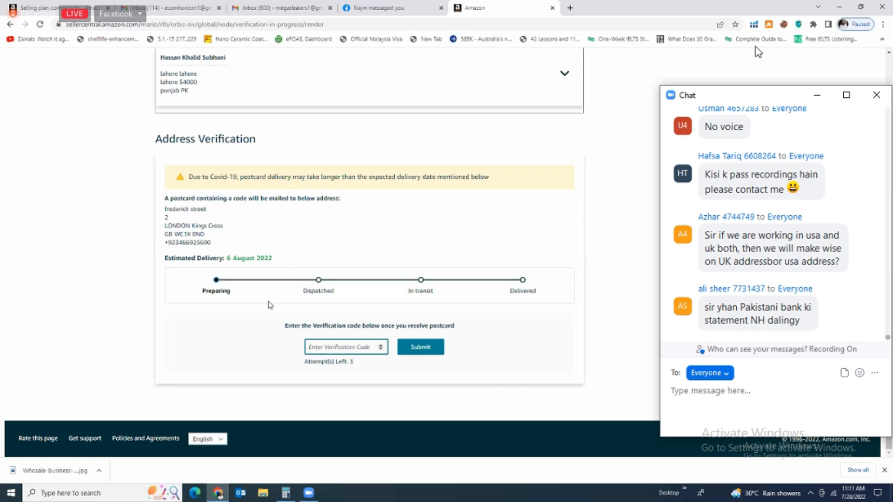
{"action": "scroll", "coordinate": [269, 306], "scroll_direction": "up", "scroll_amount": 2}
{"action": "scroll", "coordinate": [279, 305], "scroll_direction": "up", "scroll_amount": 3}
{"action": "scroll", "coordinate": [291, 305], "scroll_direction": "down", "scroll_amount": 5}
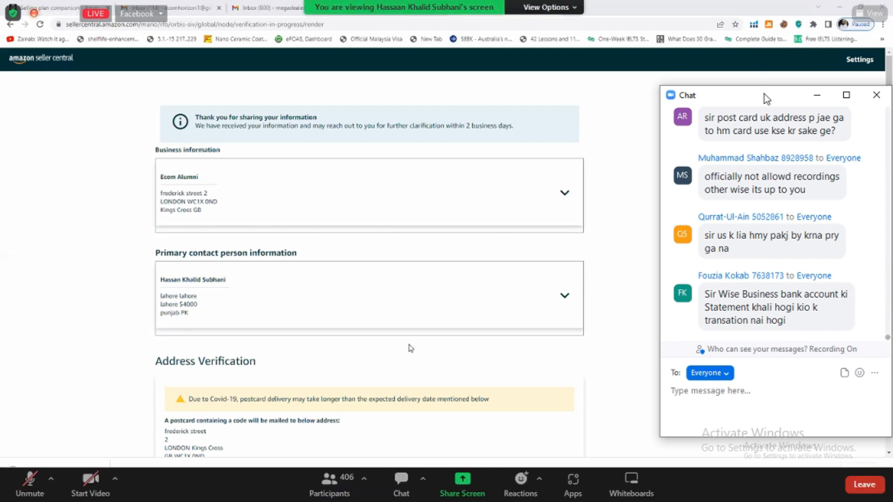
{"action": "left_click_drag", "start_coordinate": [763, 94], "coordinate": [764, 107]}
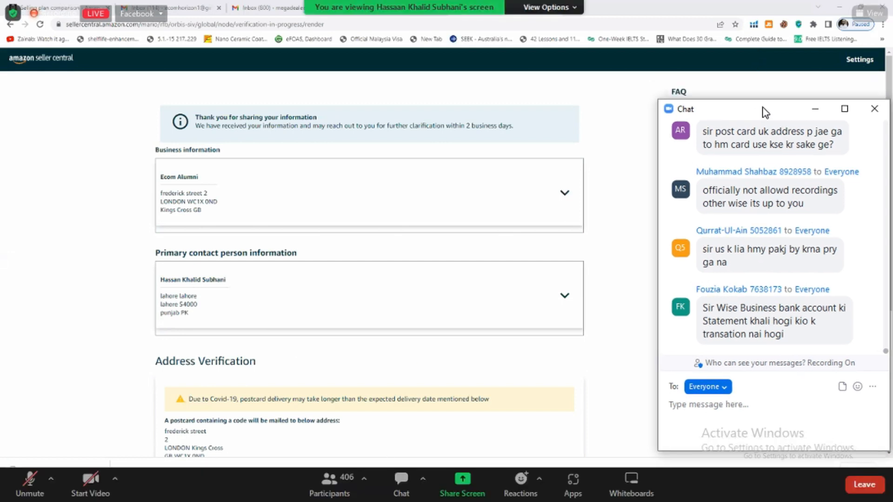